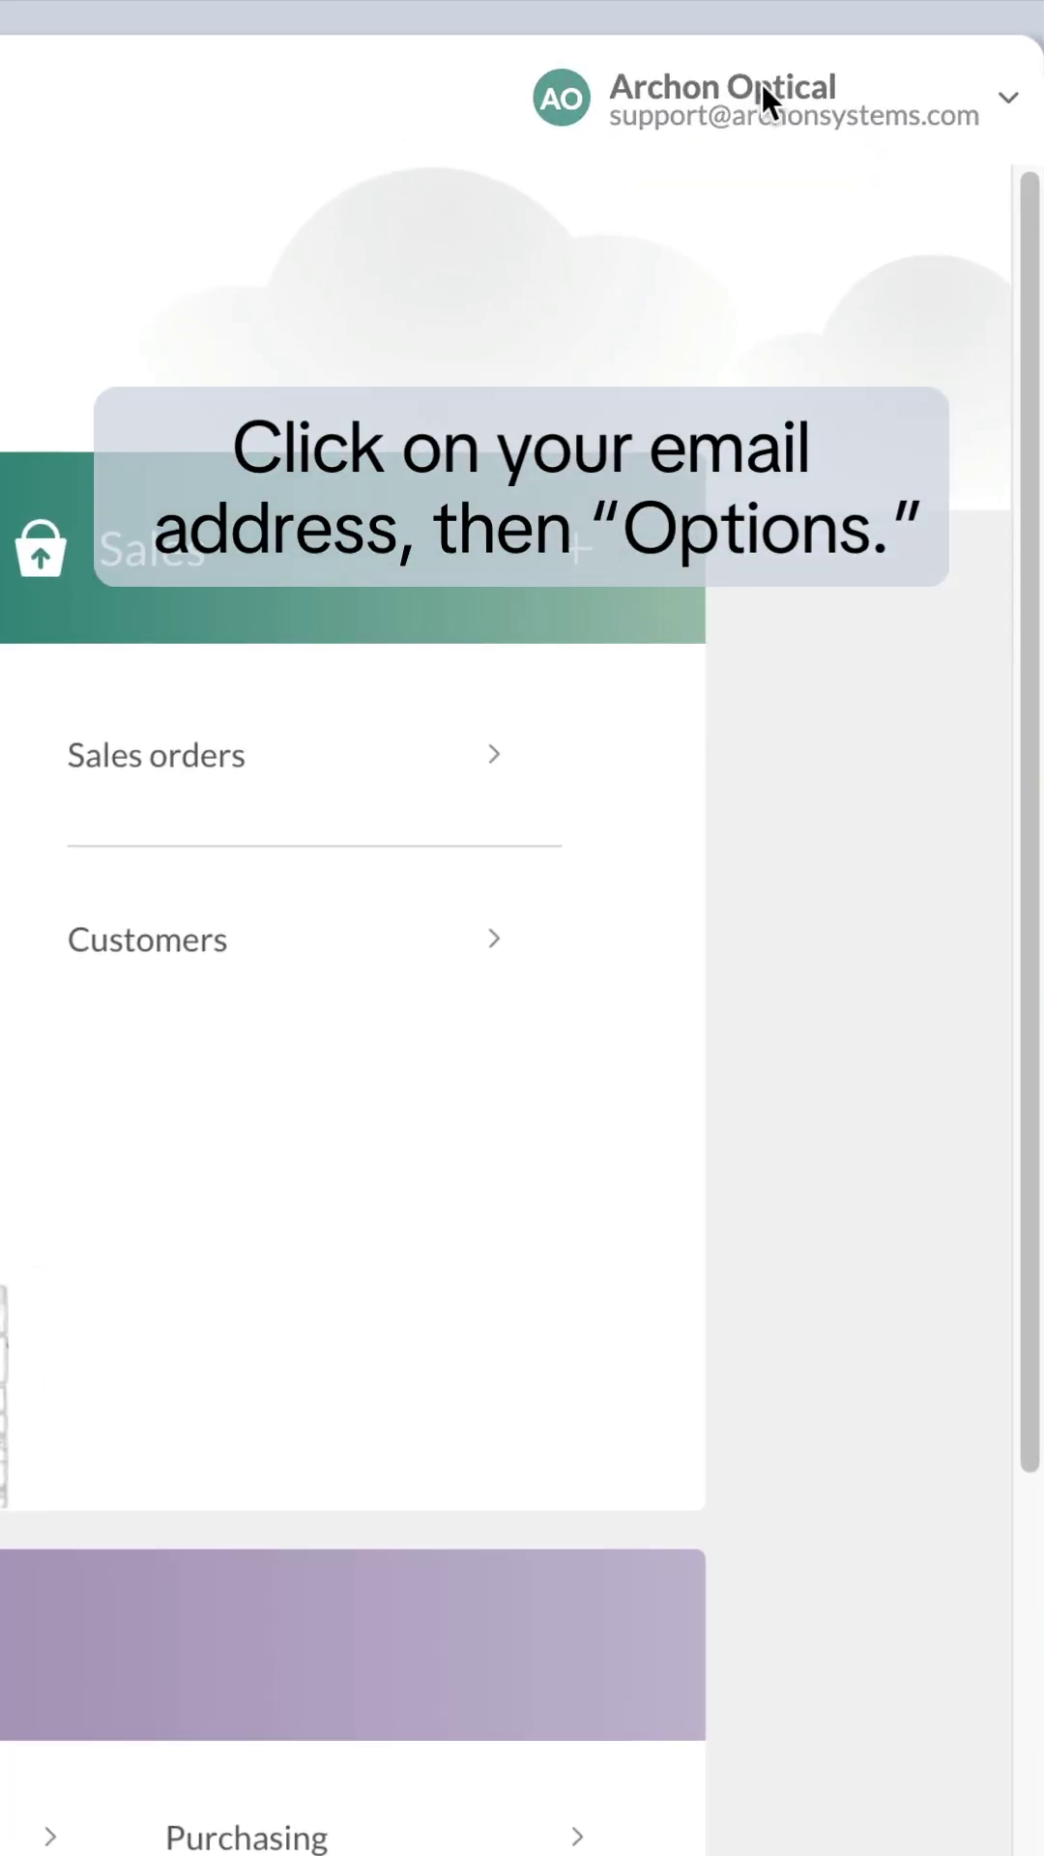
Step: Open the account Options on the Inventory settings, where the Labels card is
left_click(762, 82)
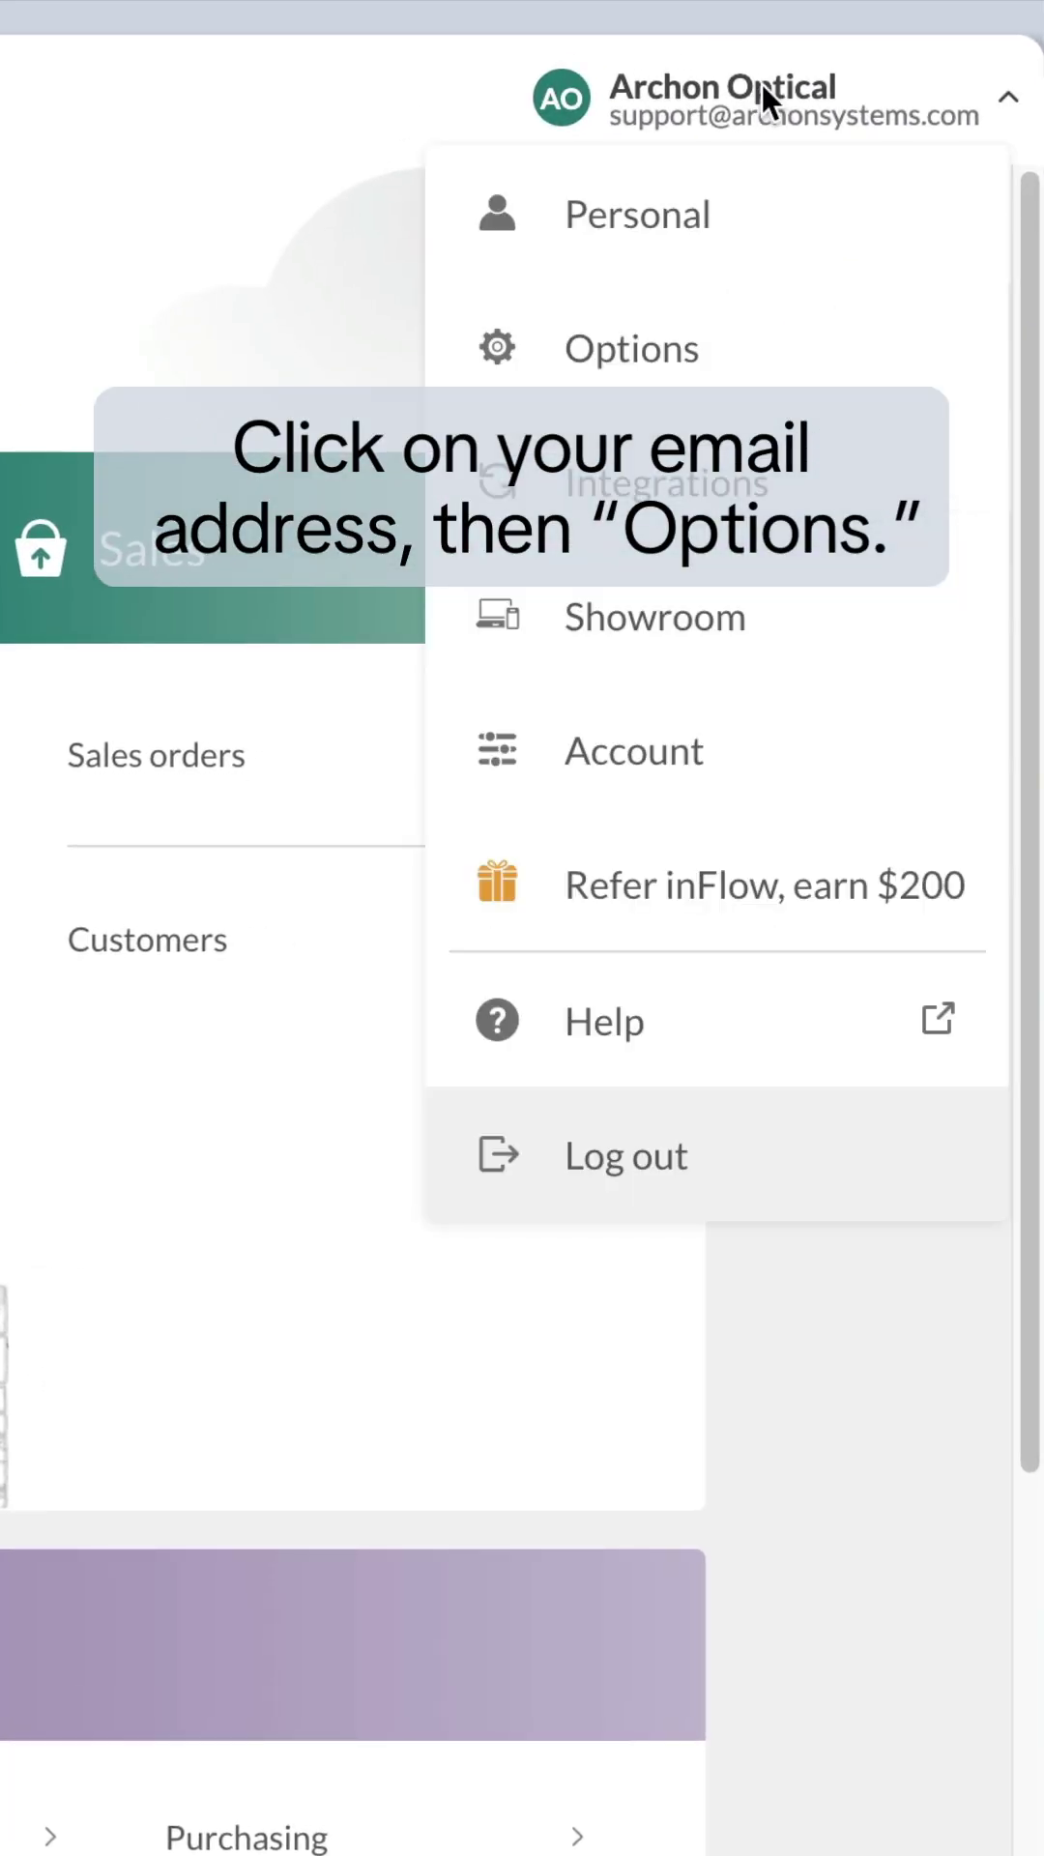
left_click(632, 348)
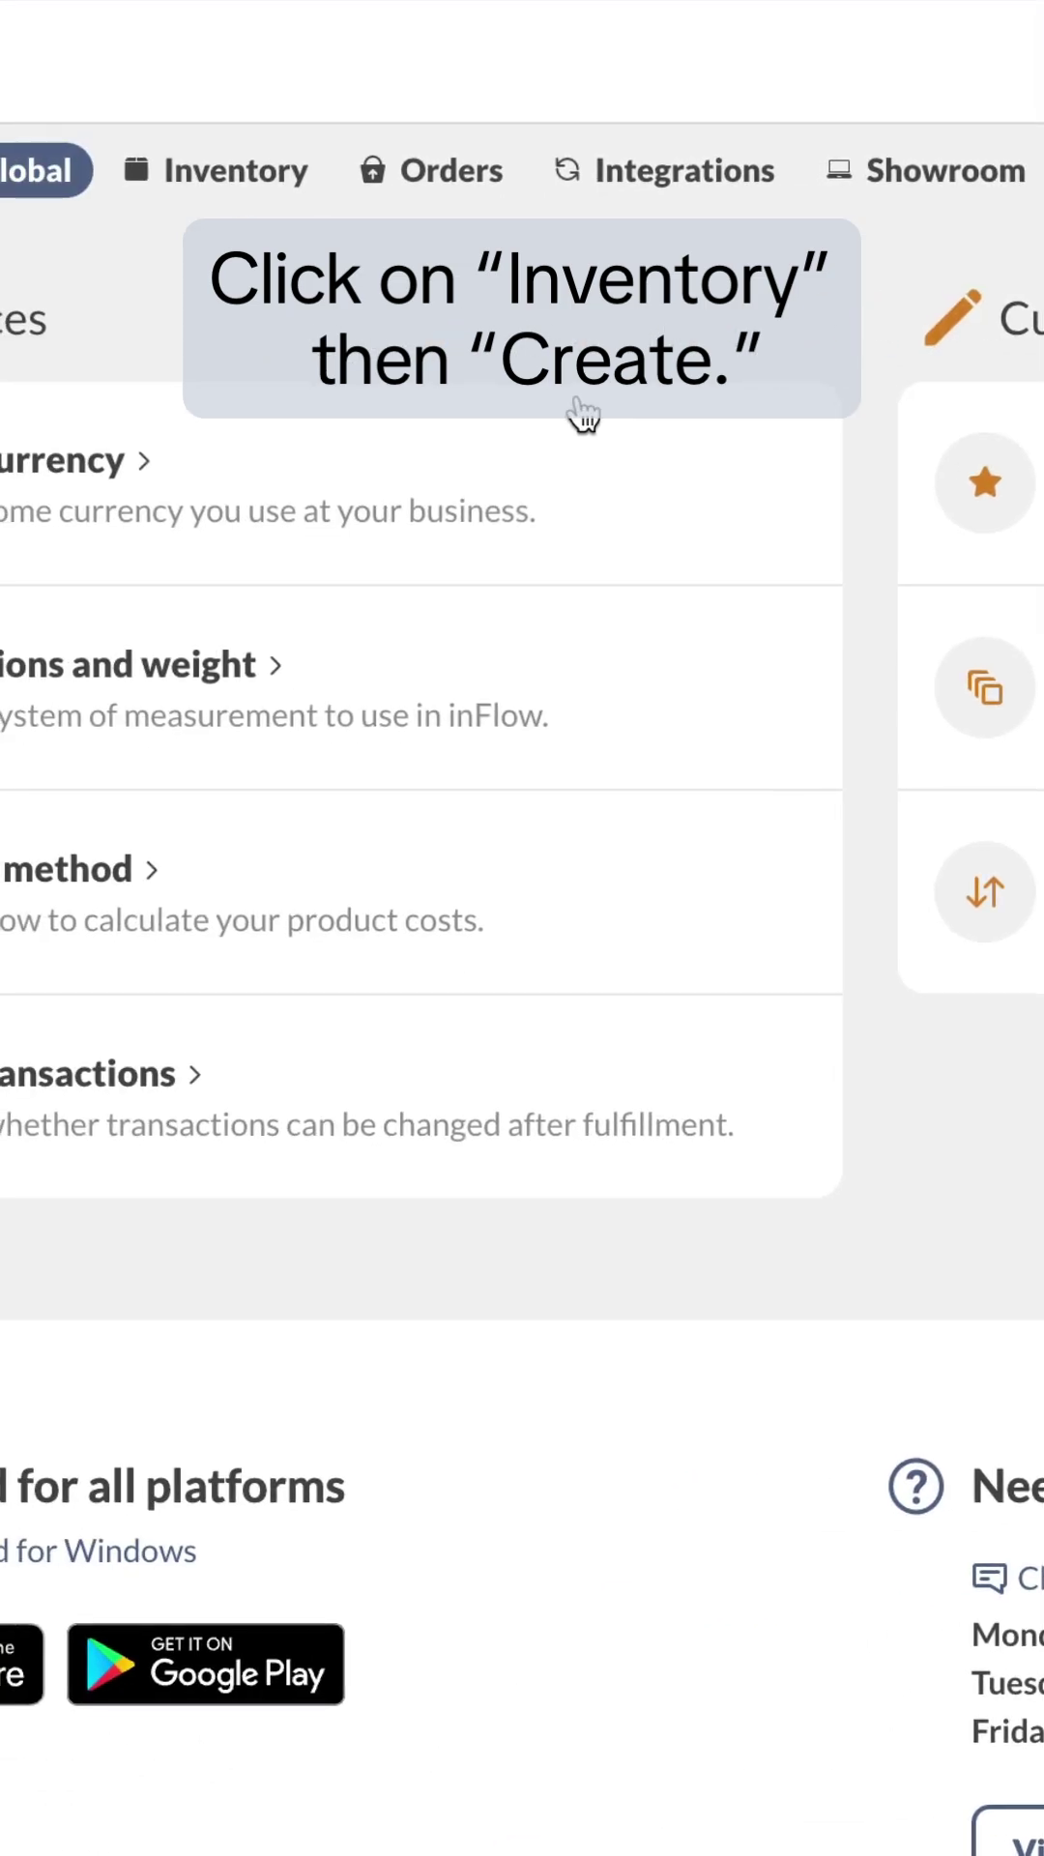
left_click(235, 169)
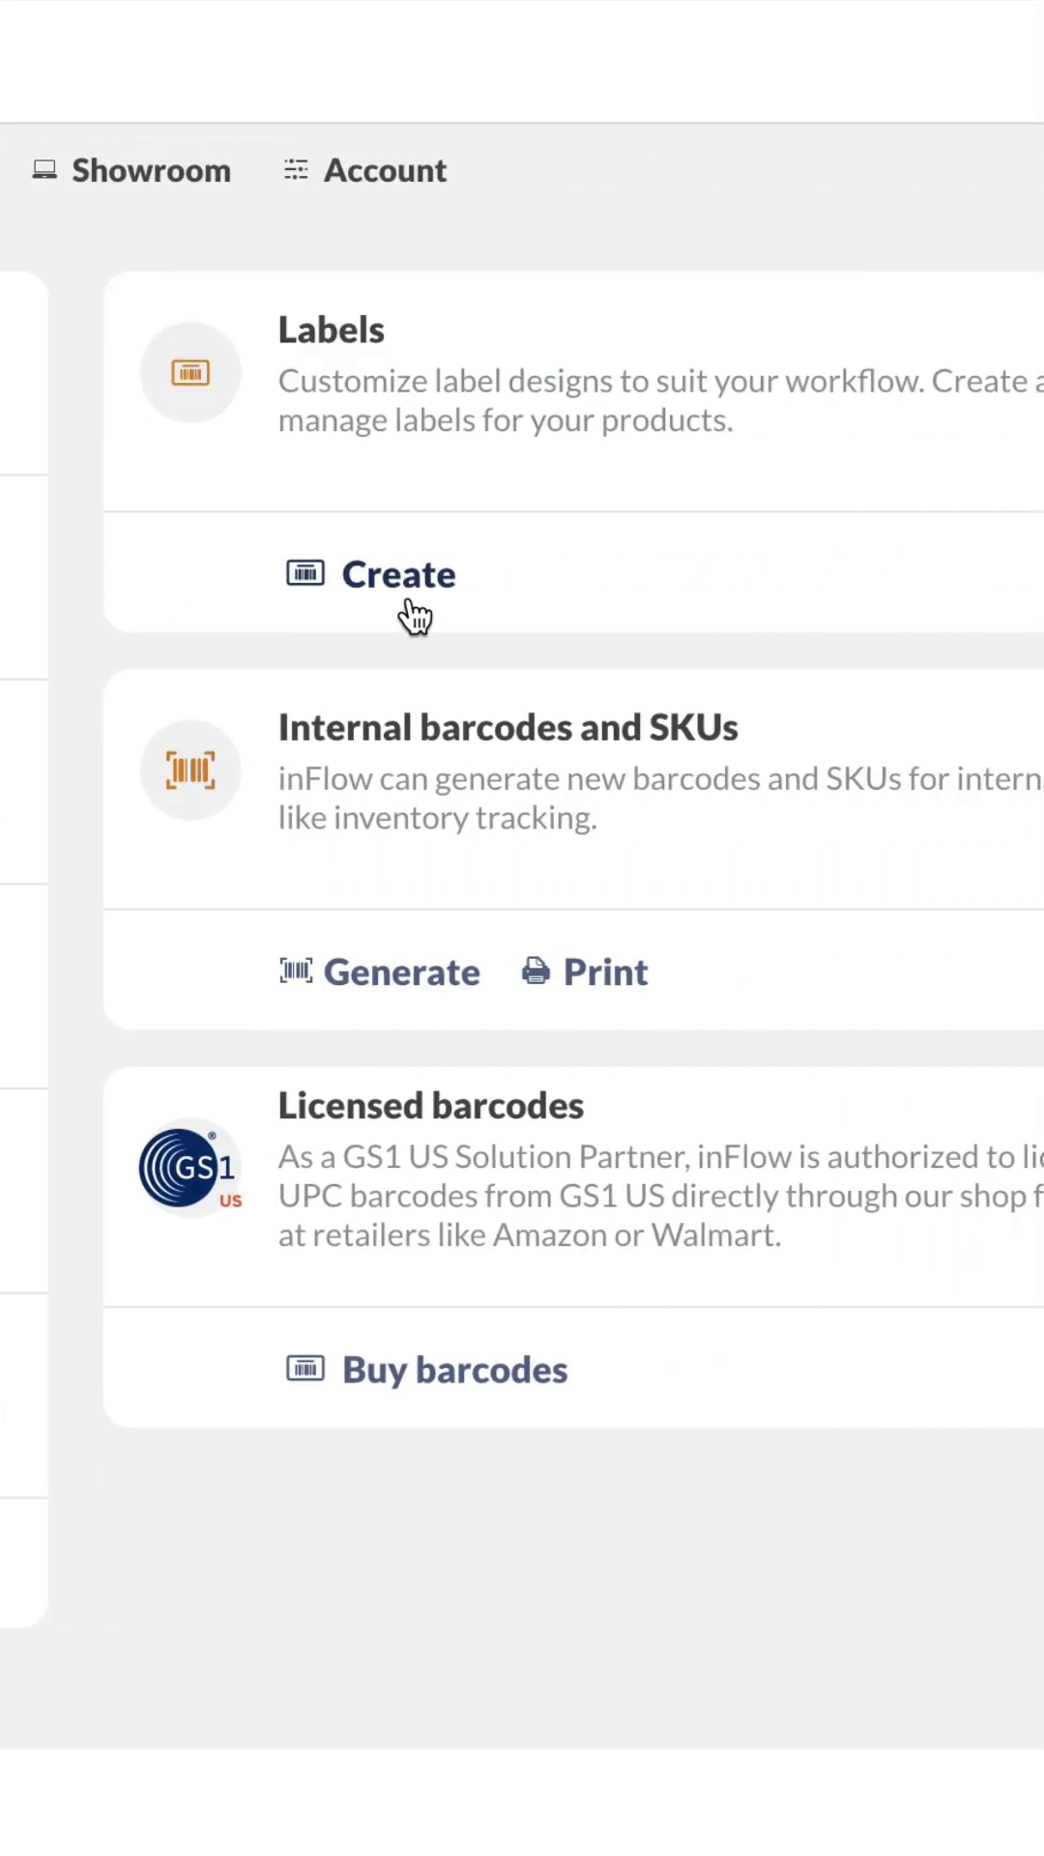
Step: Create a label from the Basic template, name it 'Barcode label', and save it
left_click(399, 574)
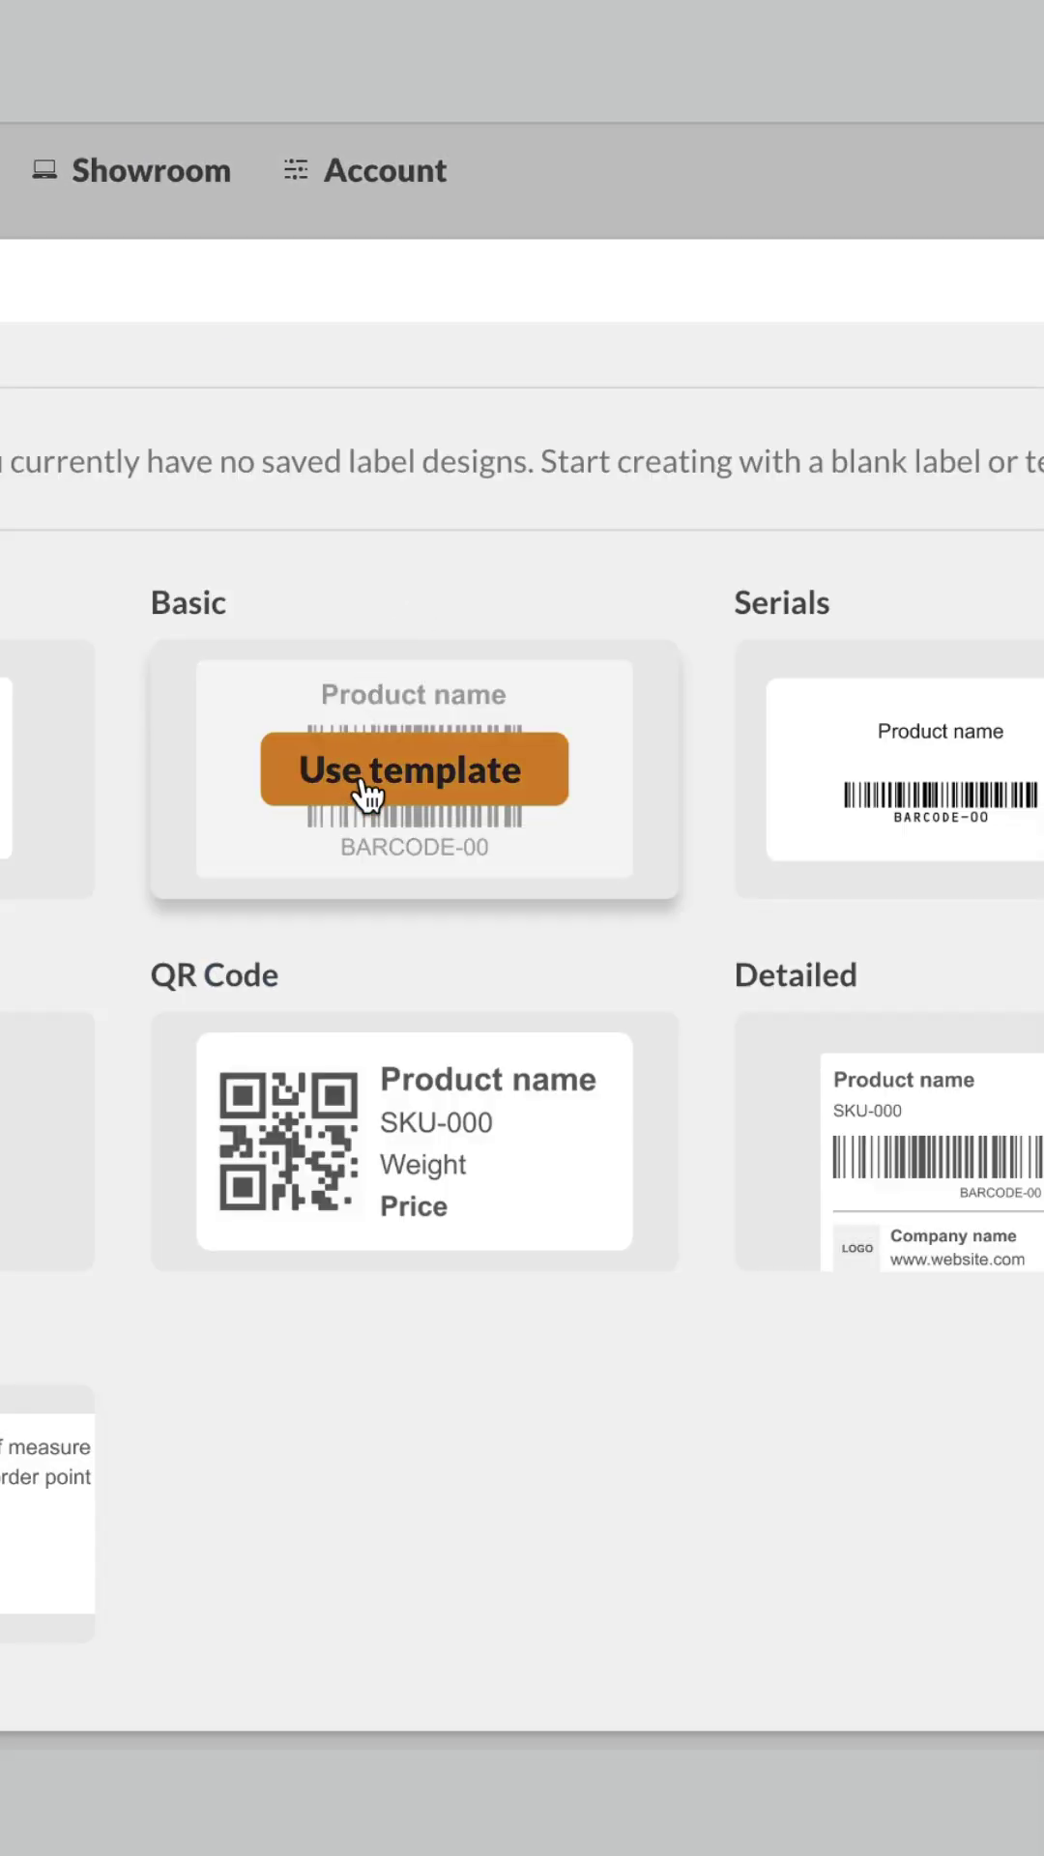
left_click(366, 795)
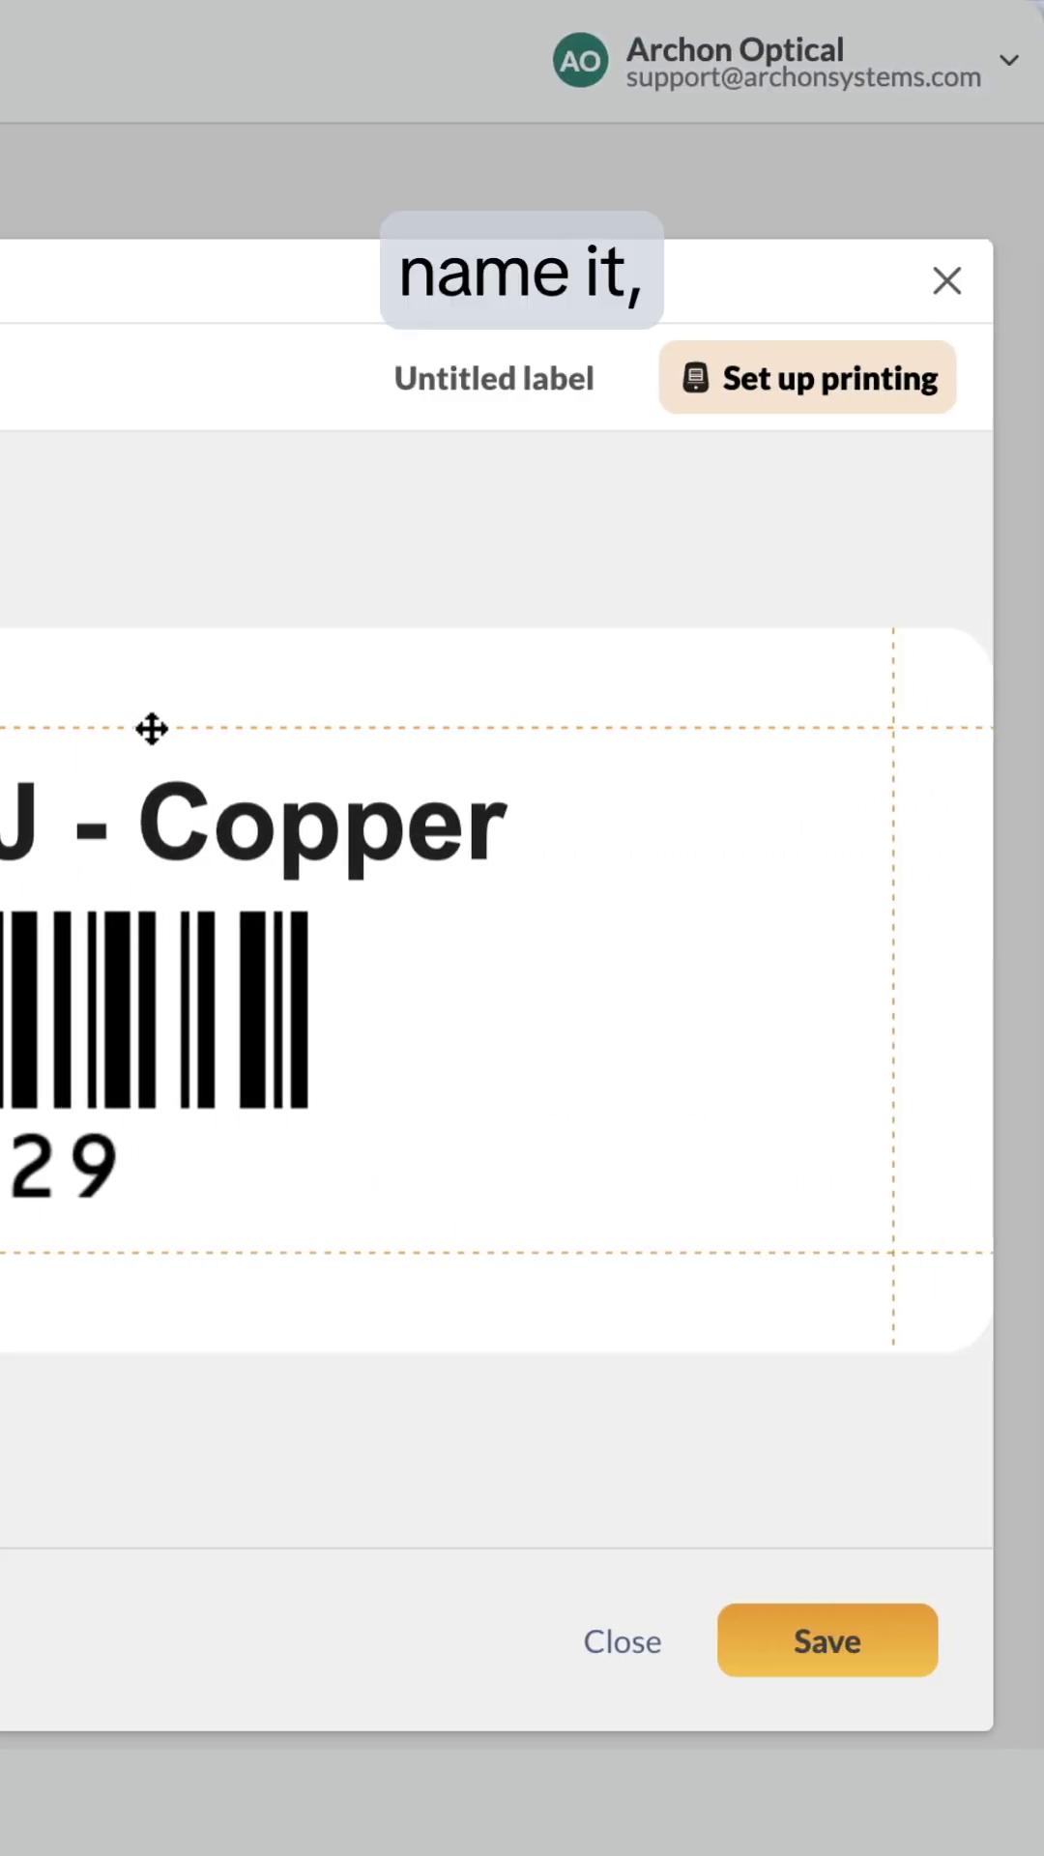
left_click(498, 389)
type("Barcode labe")
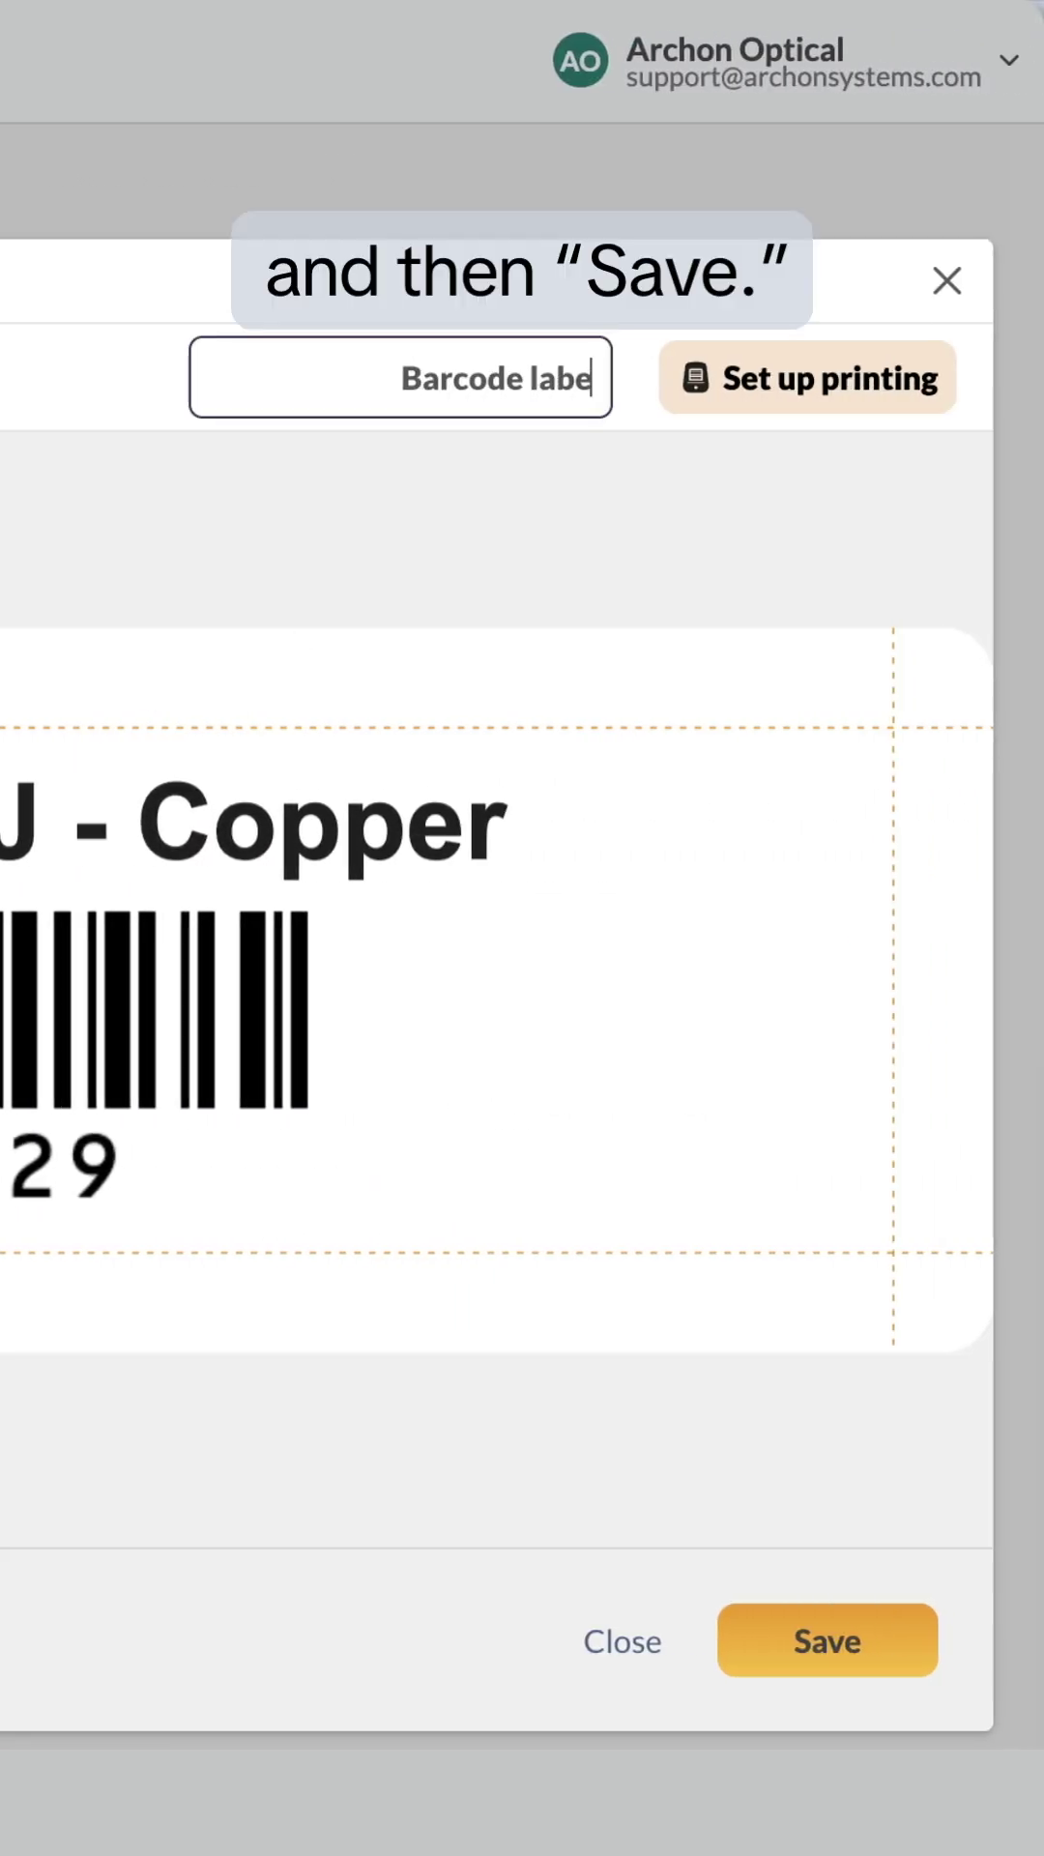
type("l")
left_click(827, 1640)
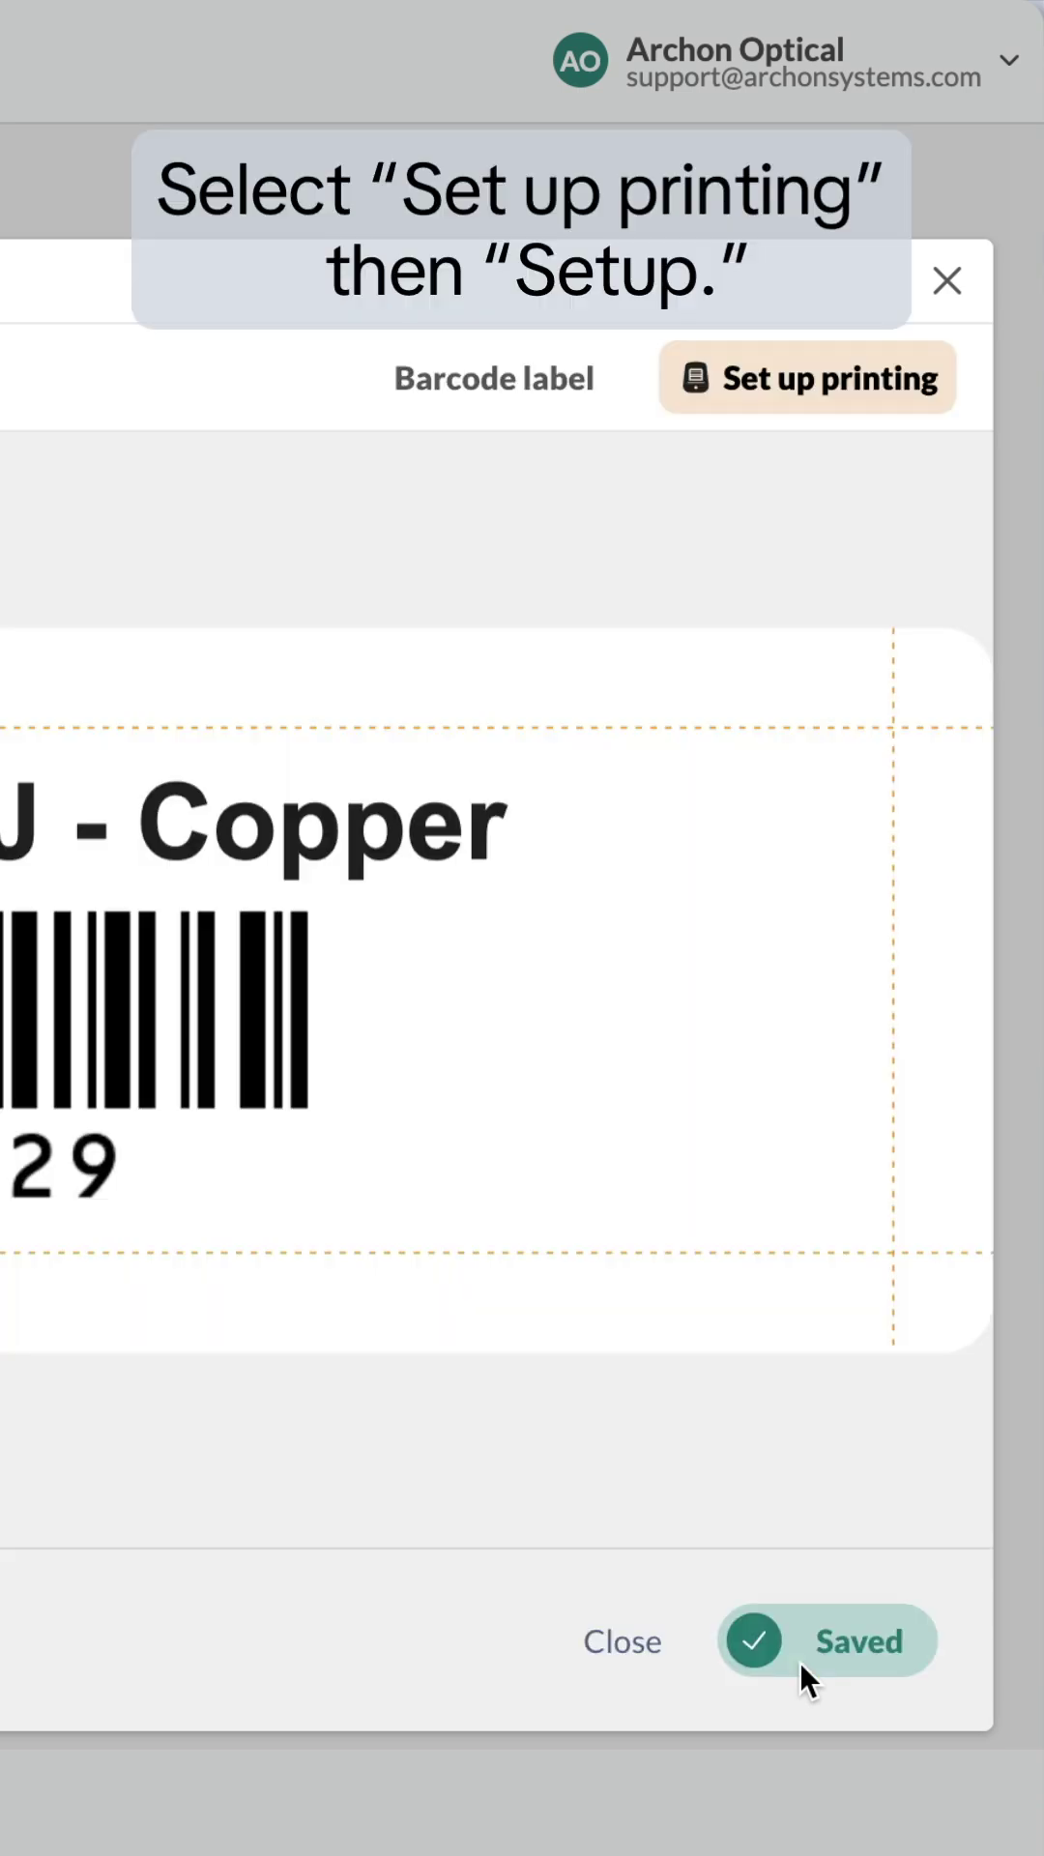
Step: Download and save the Mac inFlow Print Helper installer from the printing setup page
left_click(807, 379)
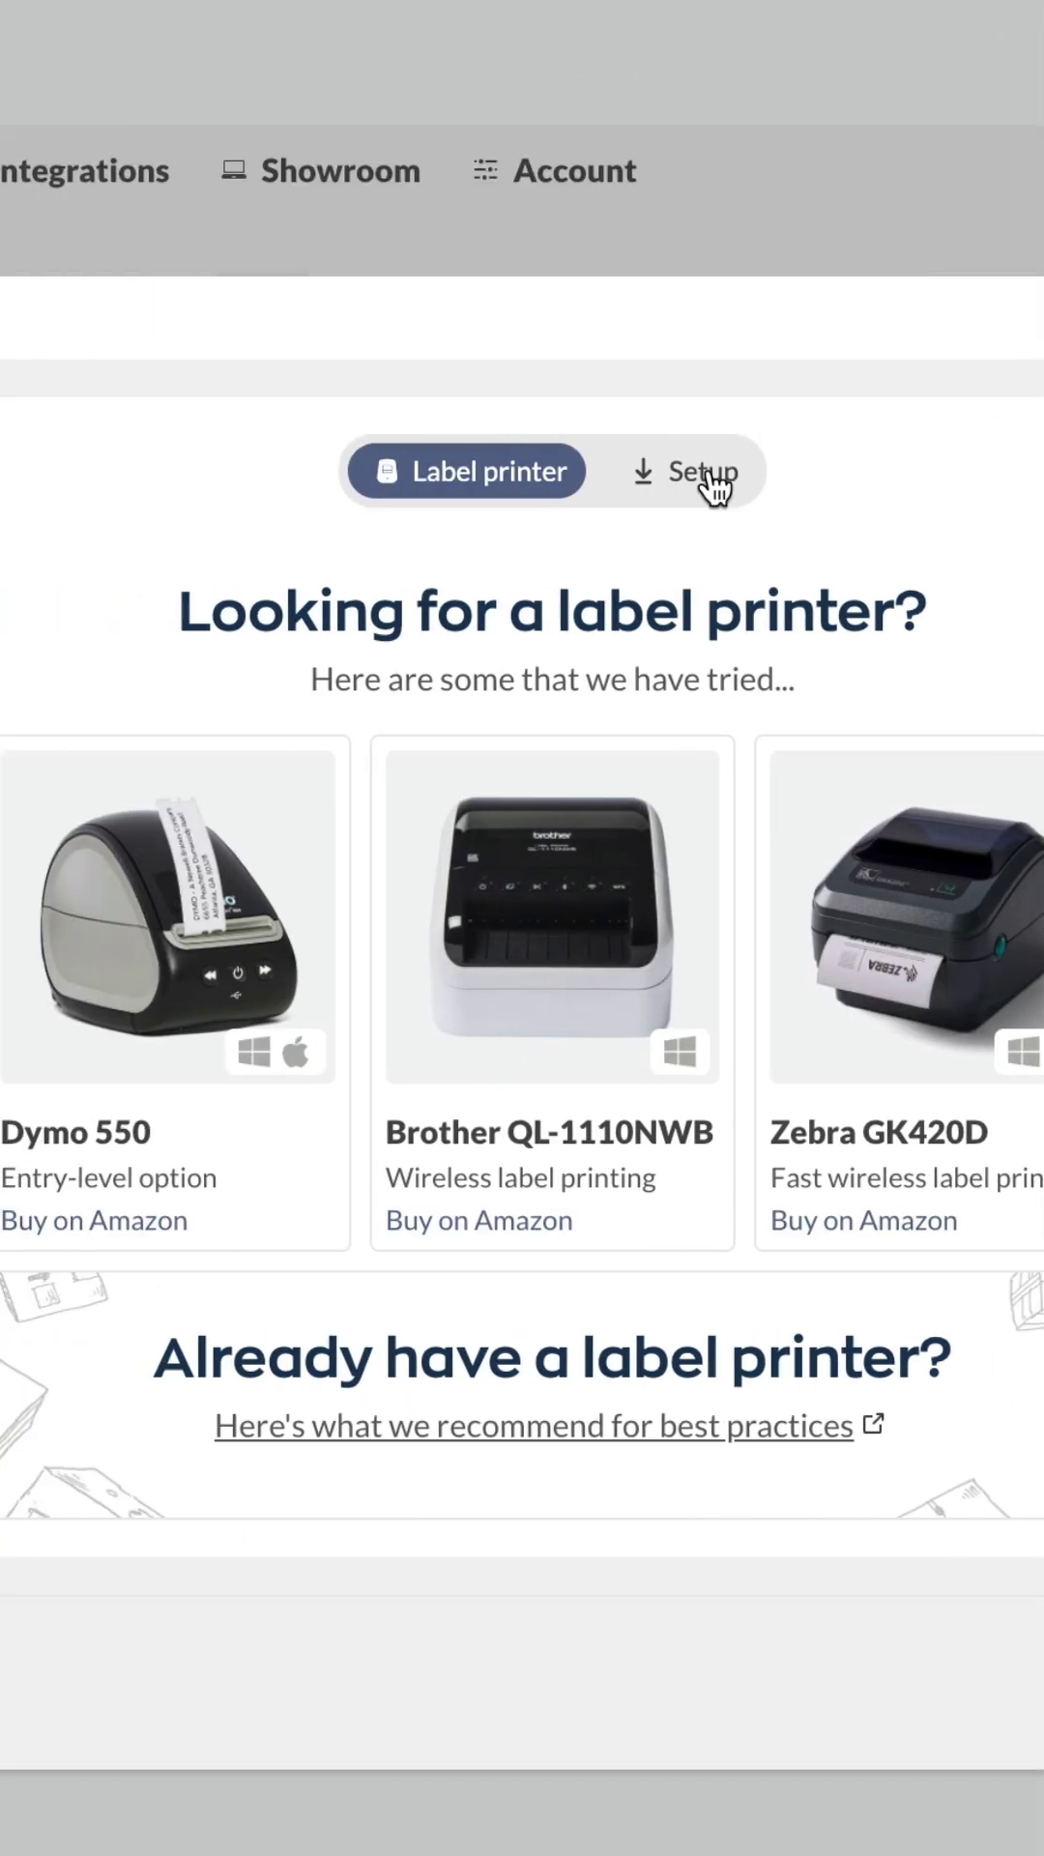
left_click(704, 473)
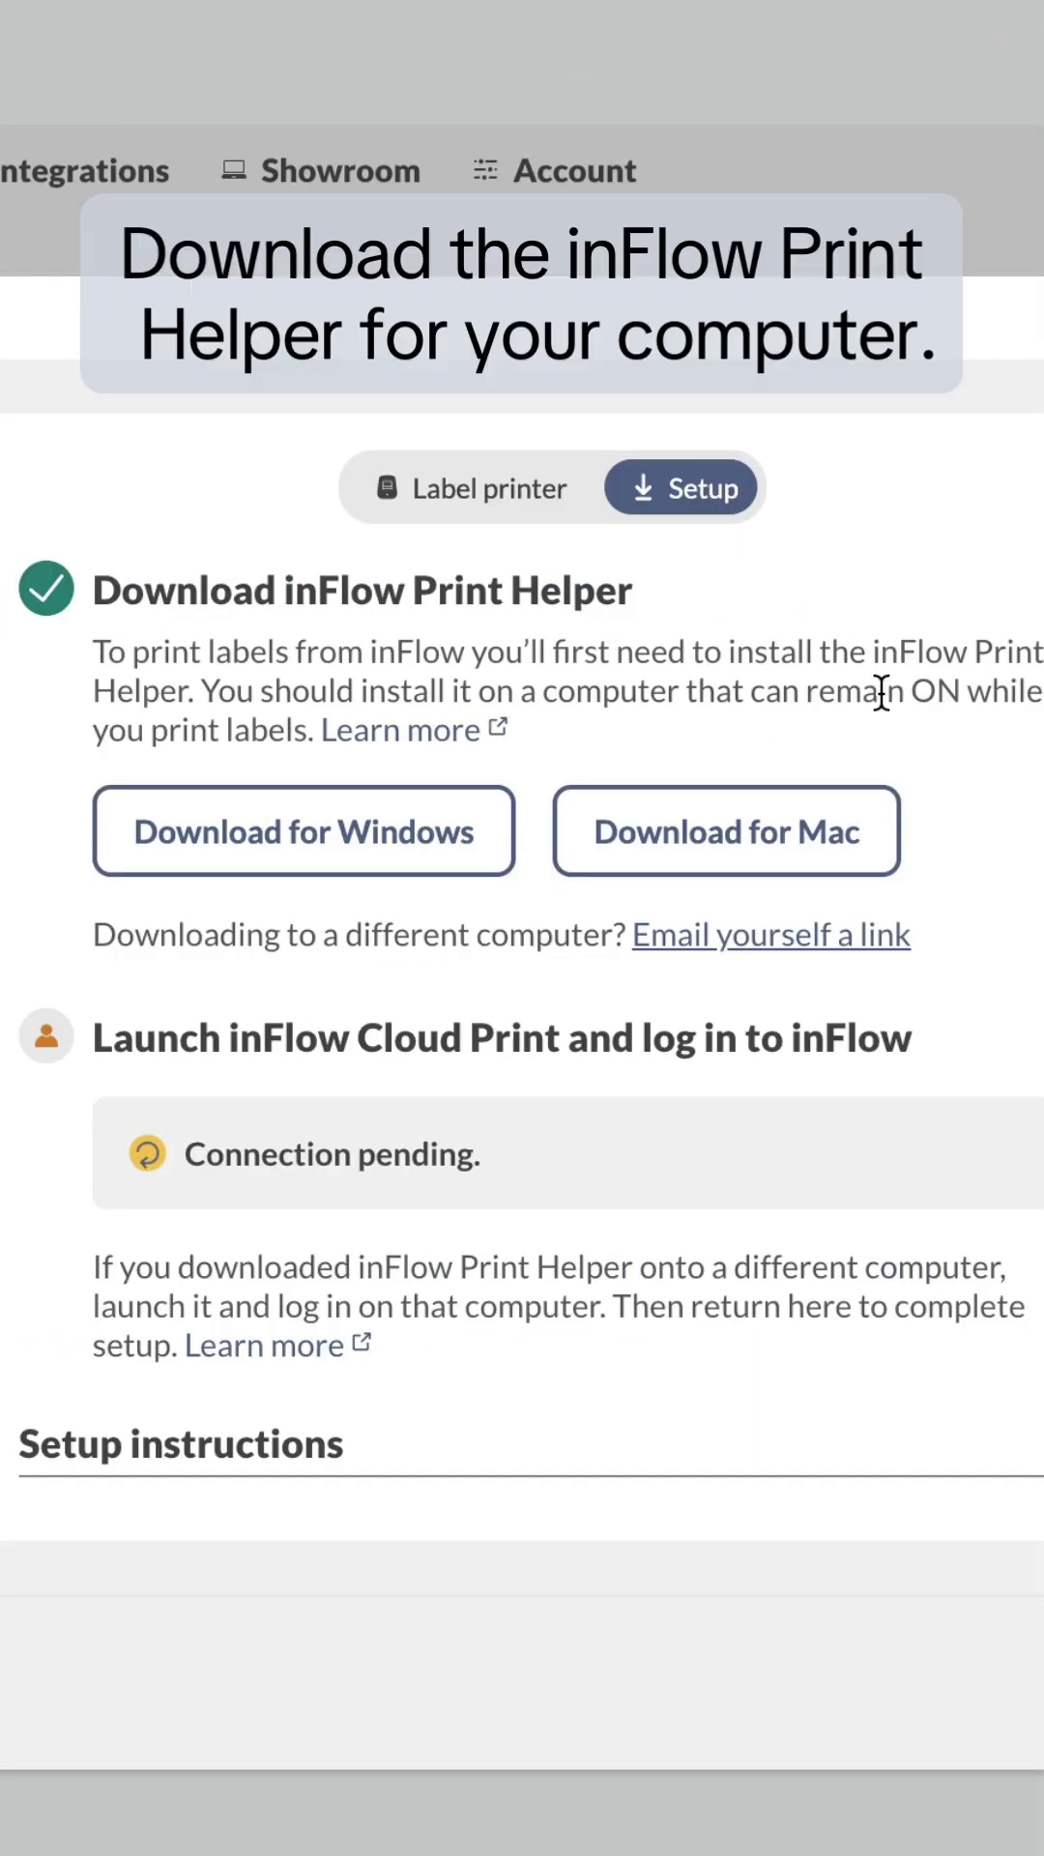
left_click(870, 828)
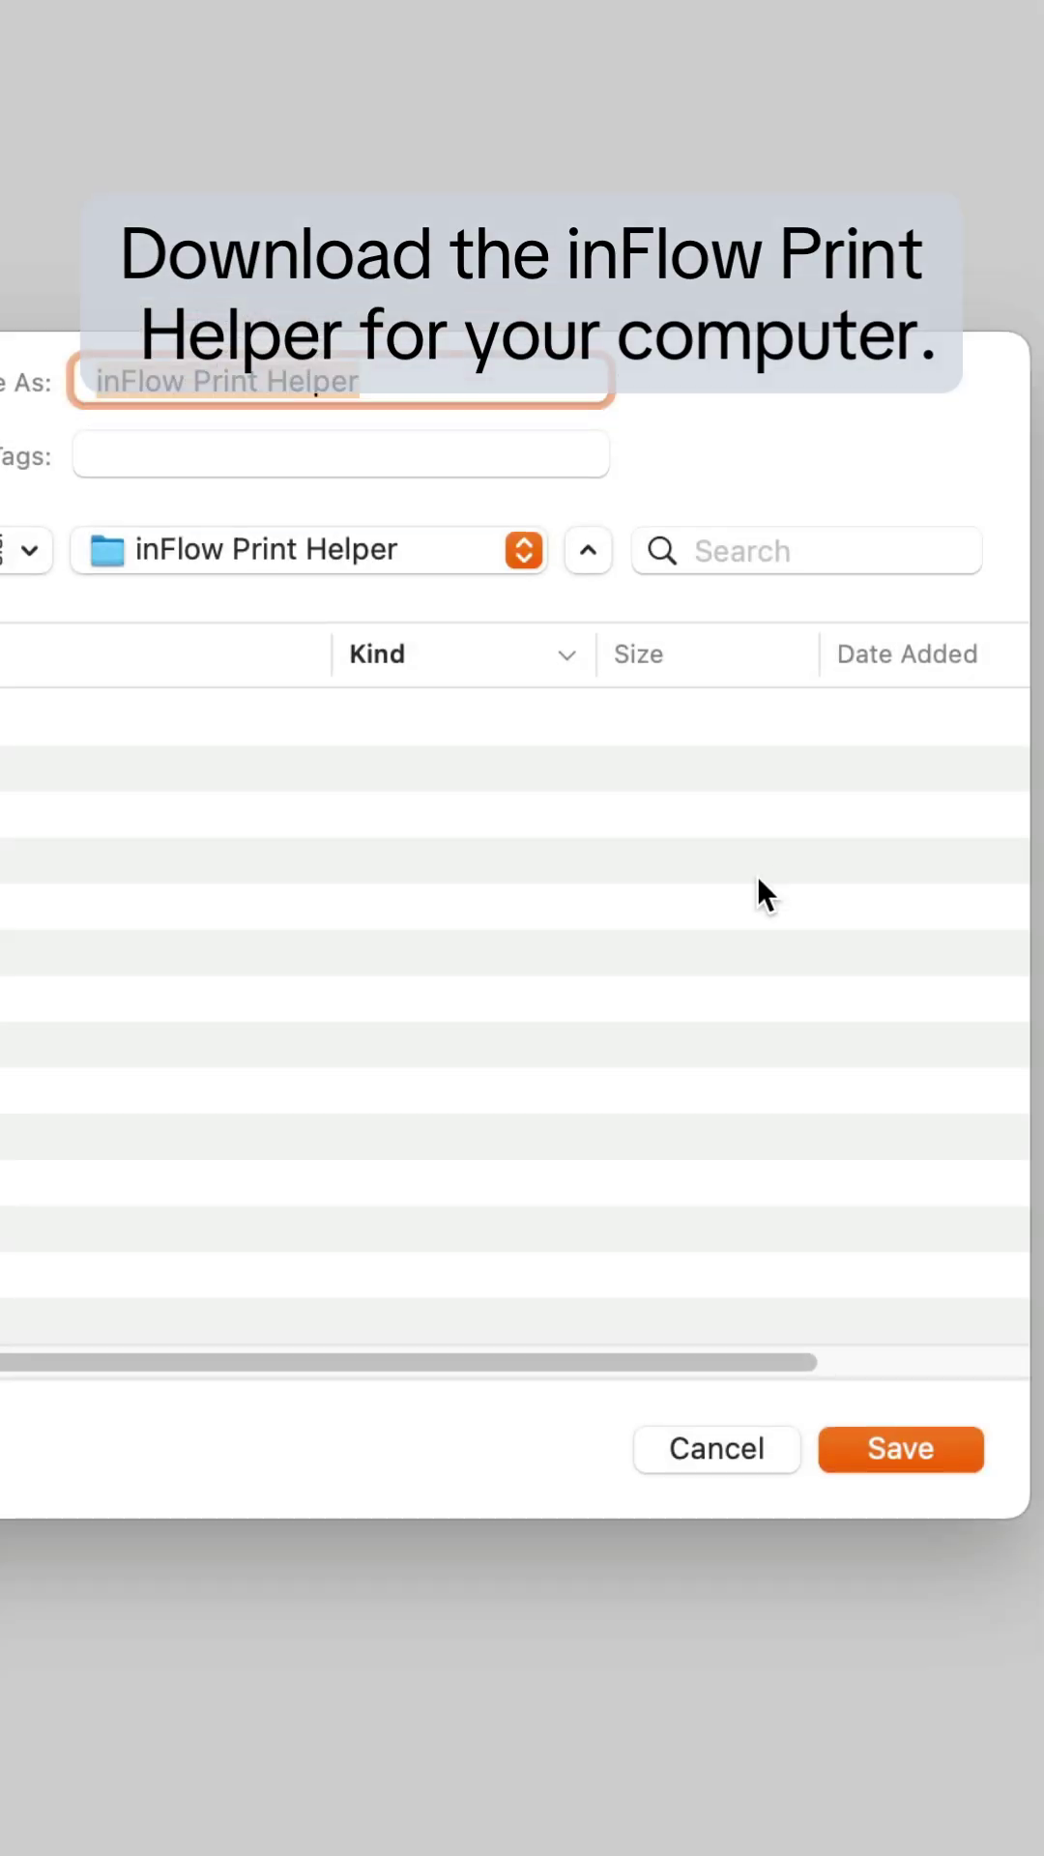
left_click(955, 1457)
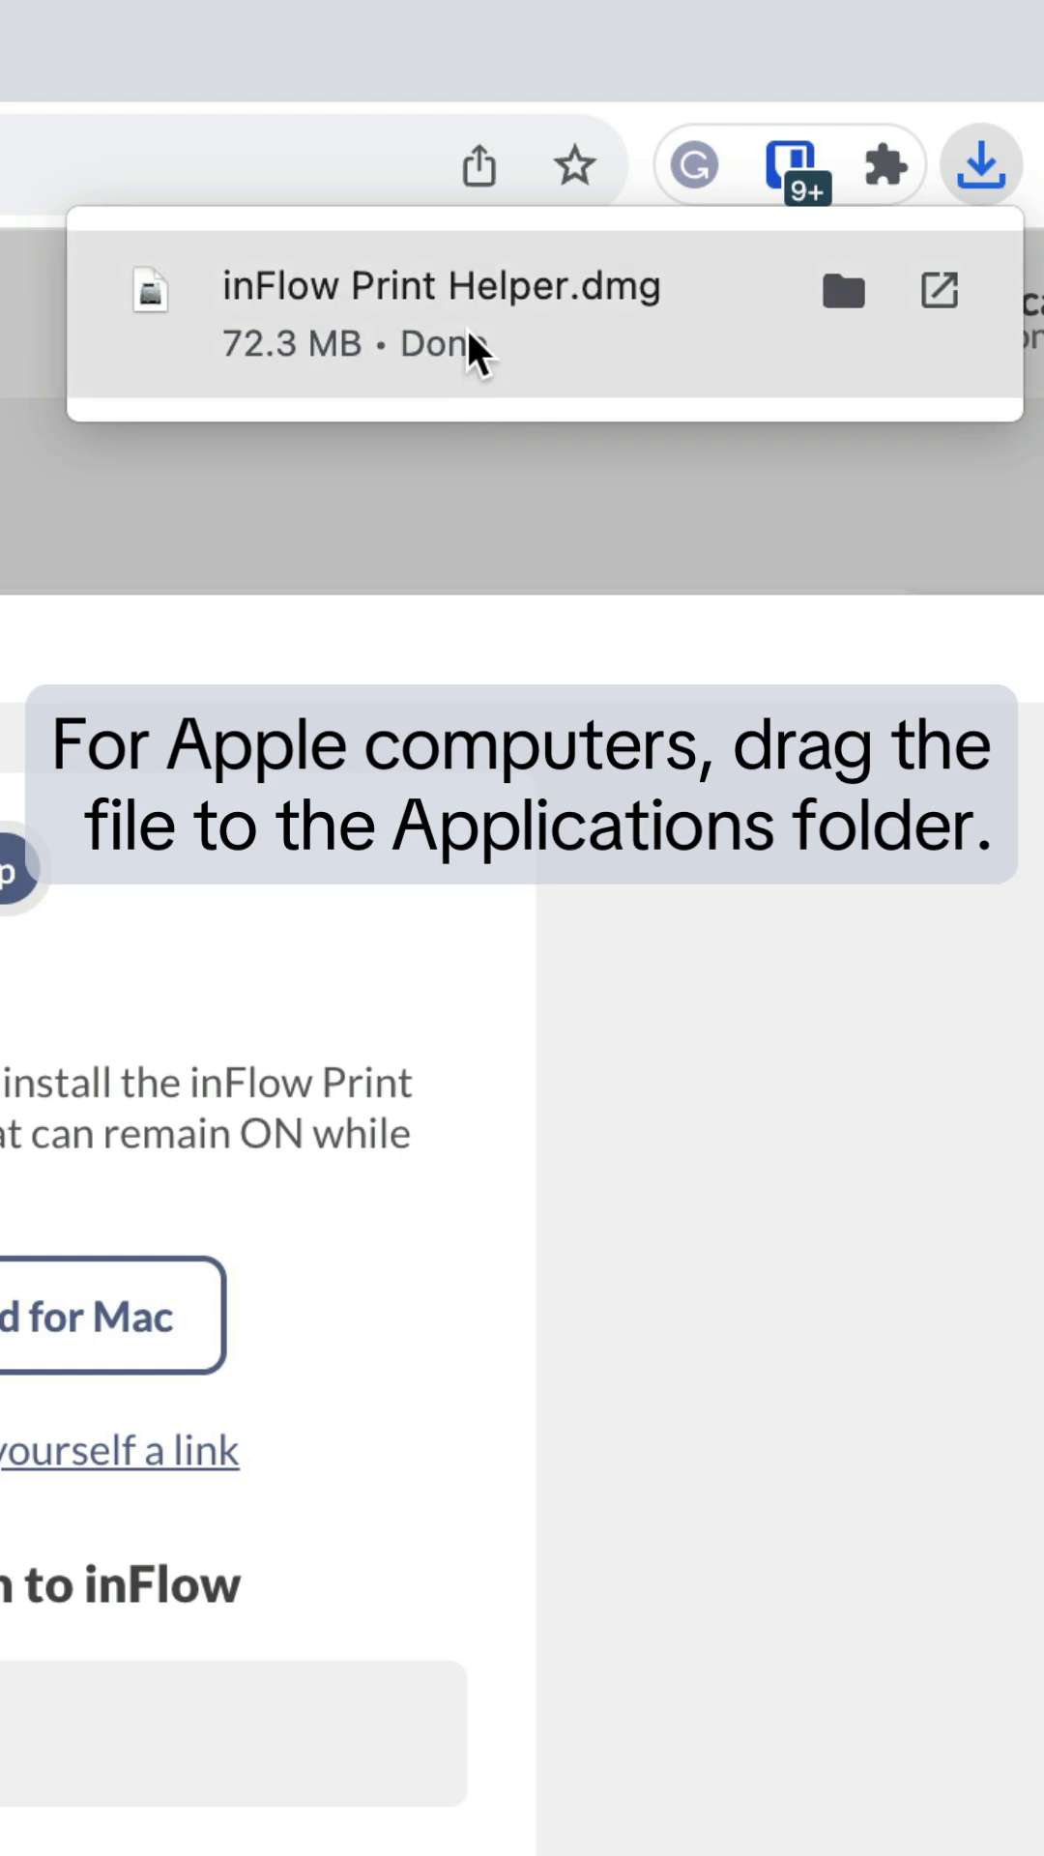
Step: Copy inFlow Print Helper from the disk image into Applications and launch it
left_click(467, 330)
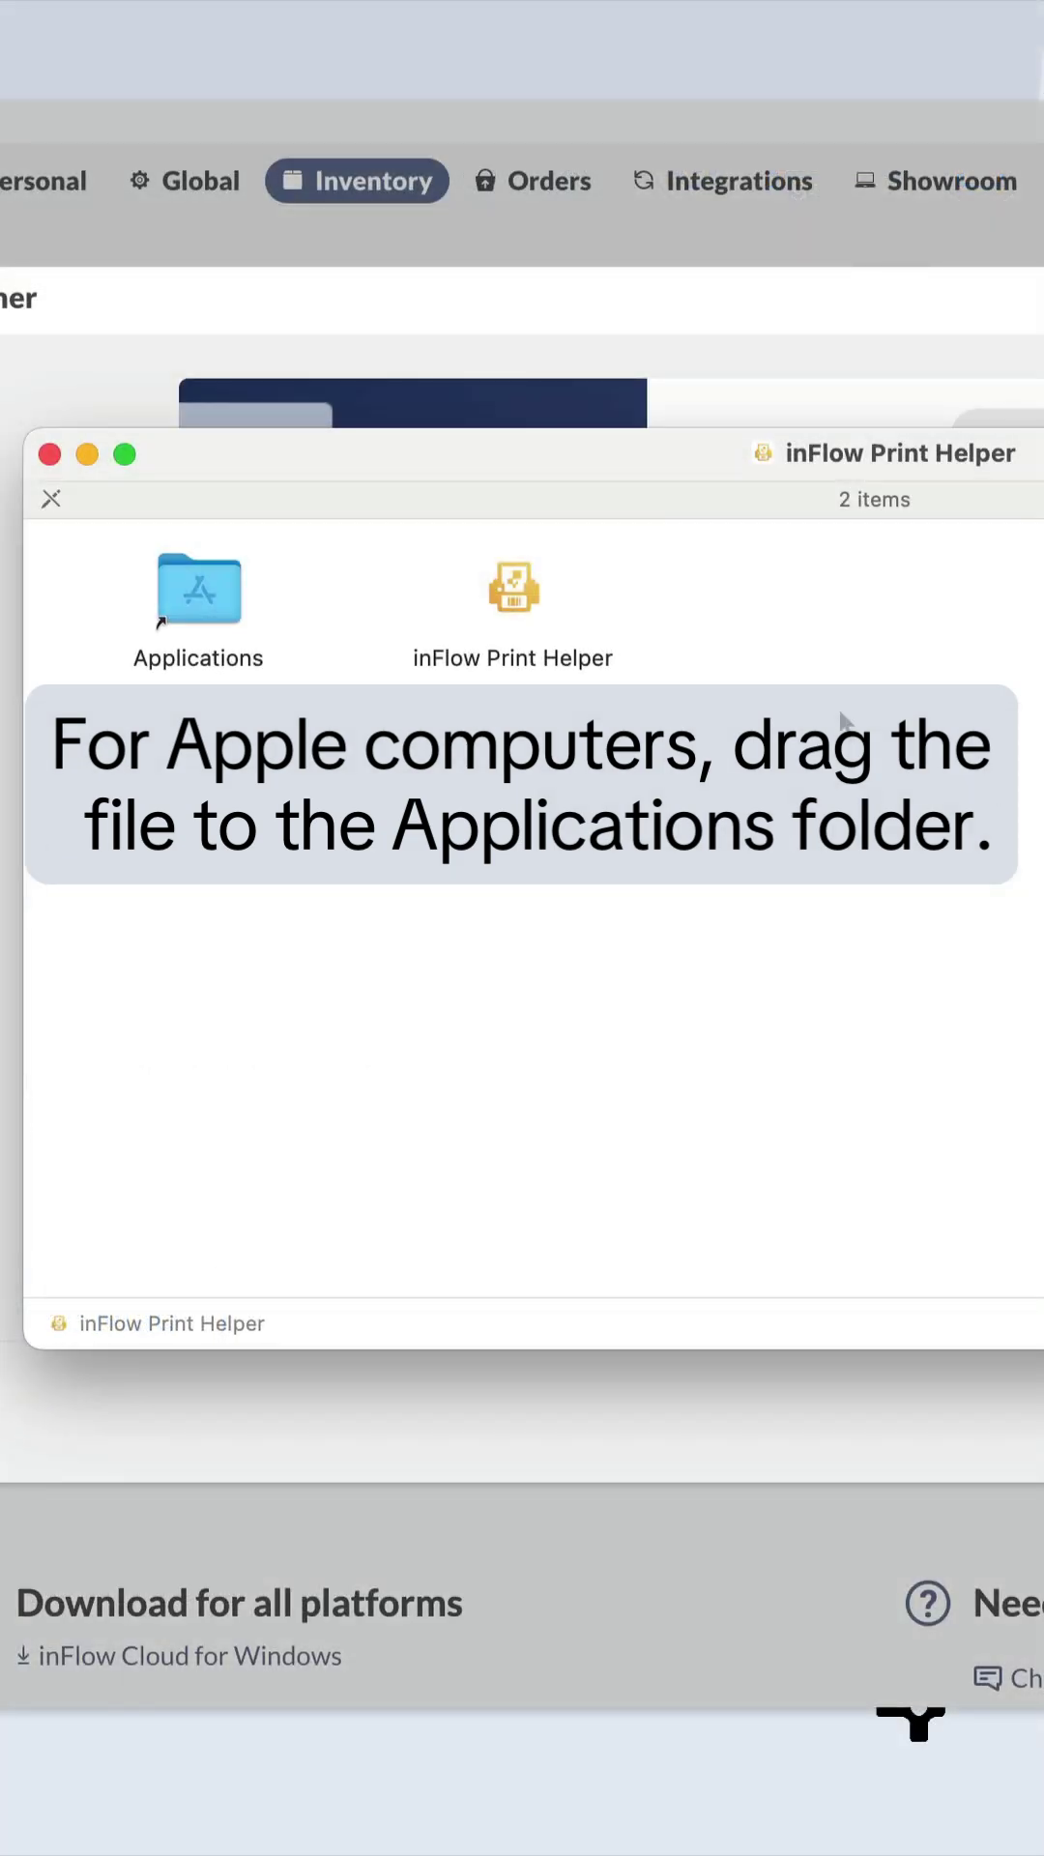
left_click_drag(514, 584, 208, 587)
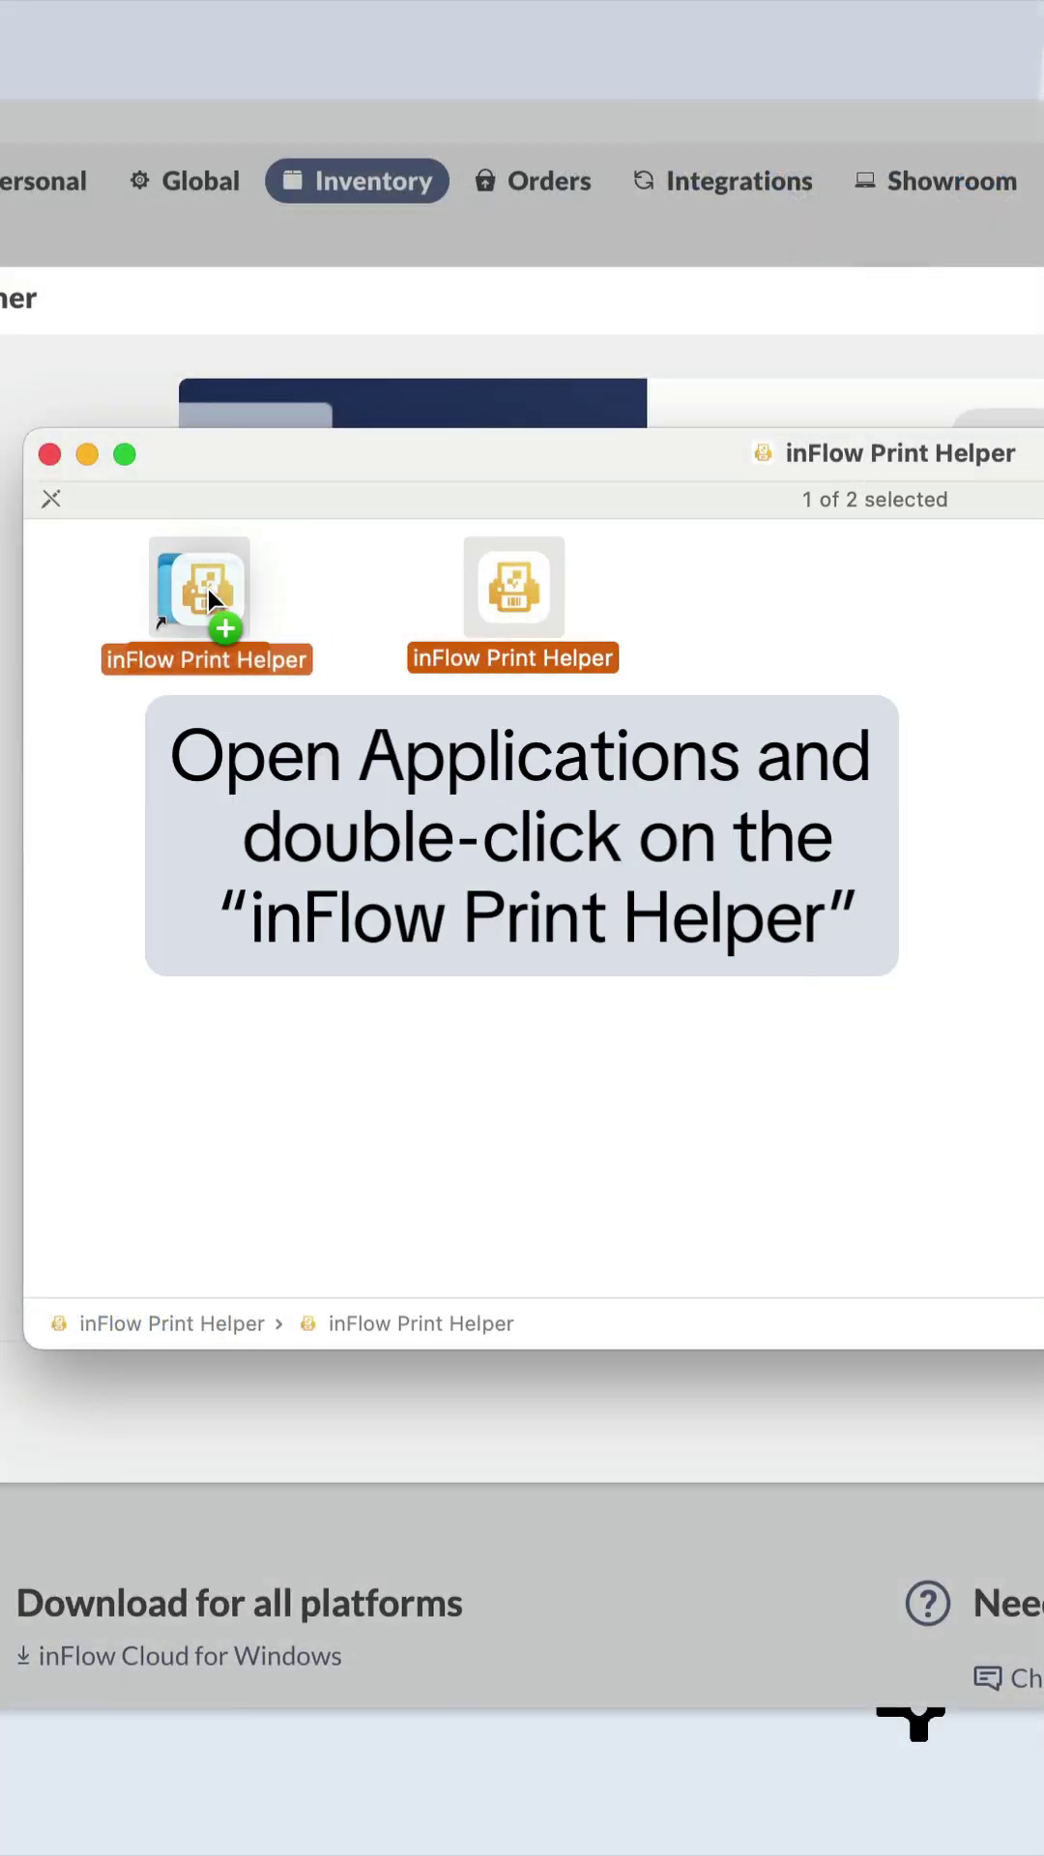
double_click(208, 588)
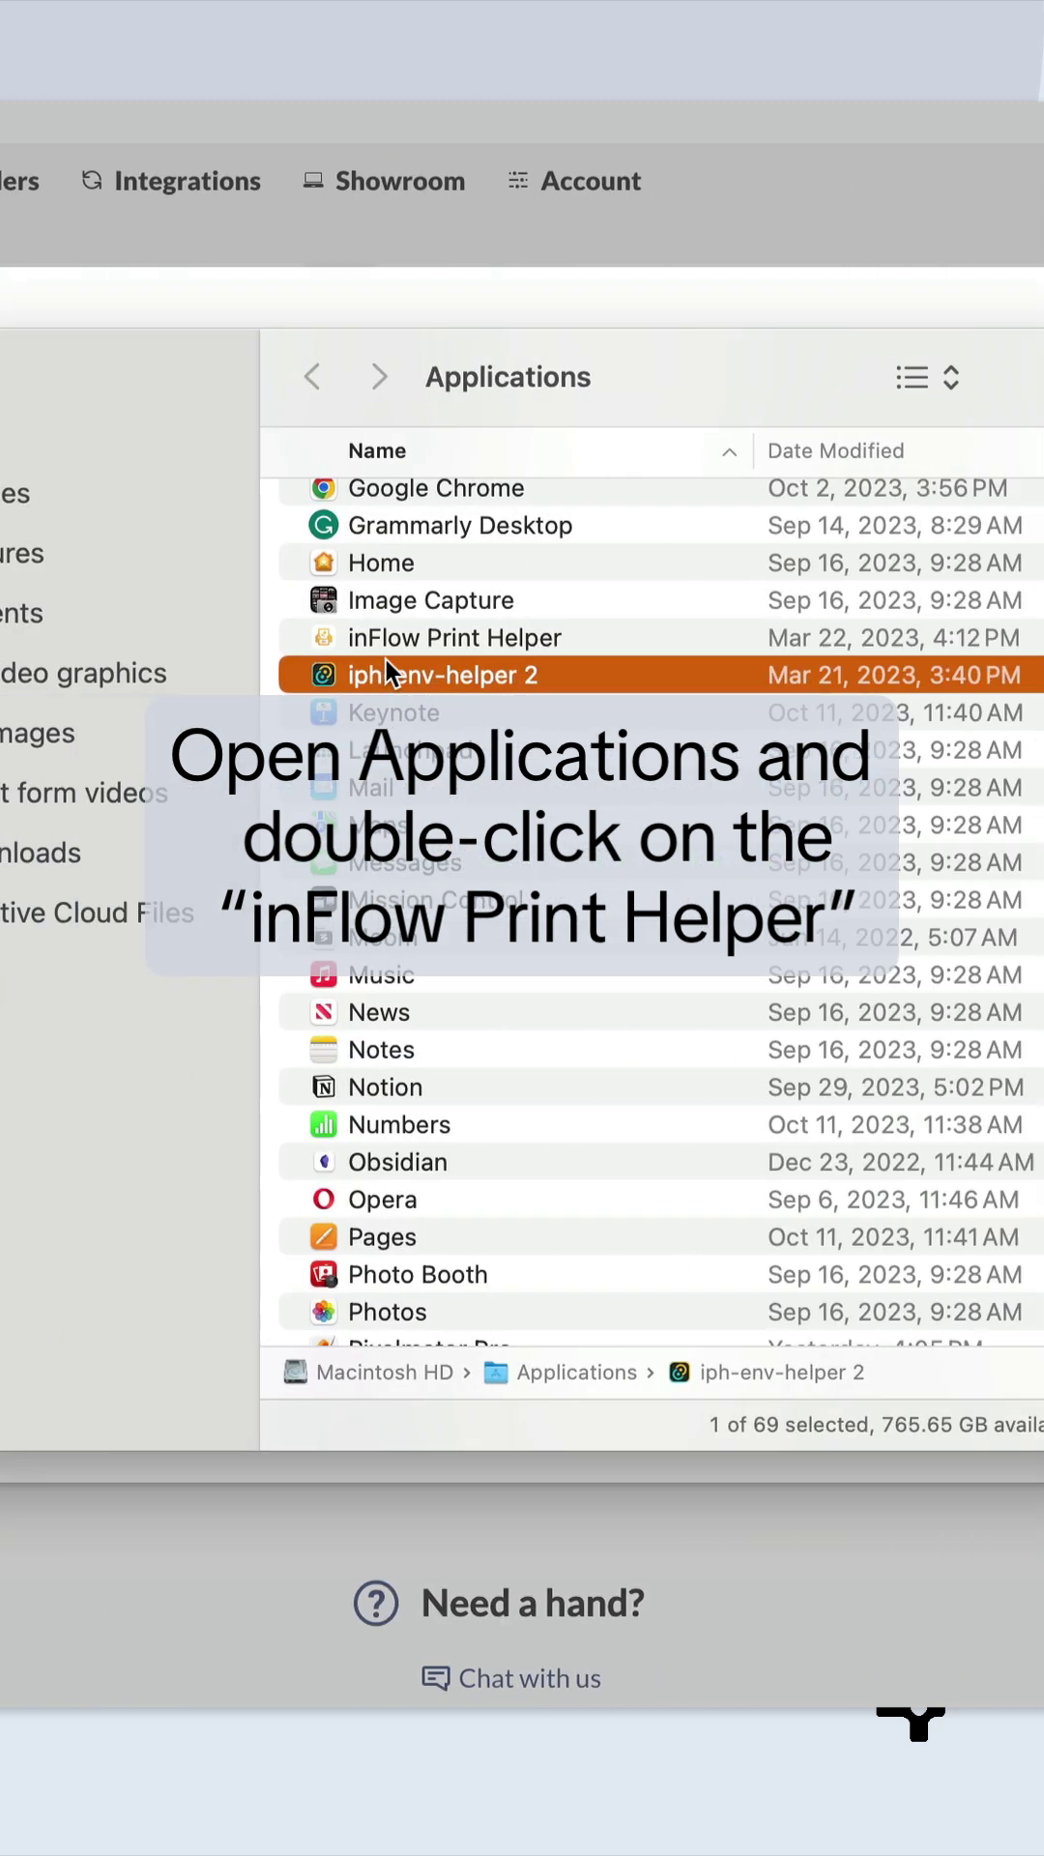
left_click(403, 638)
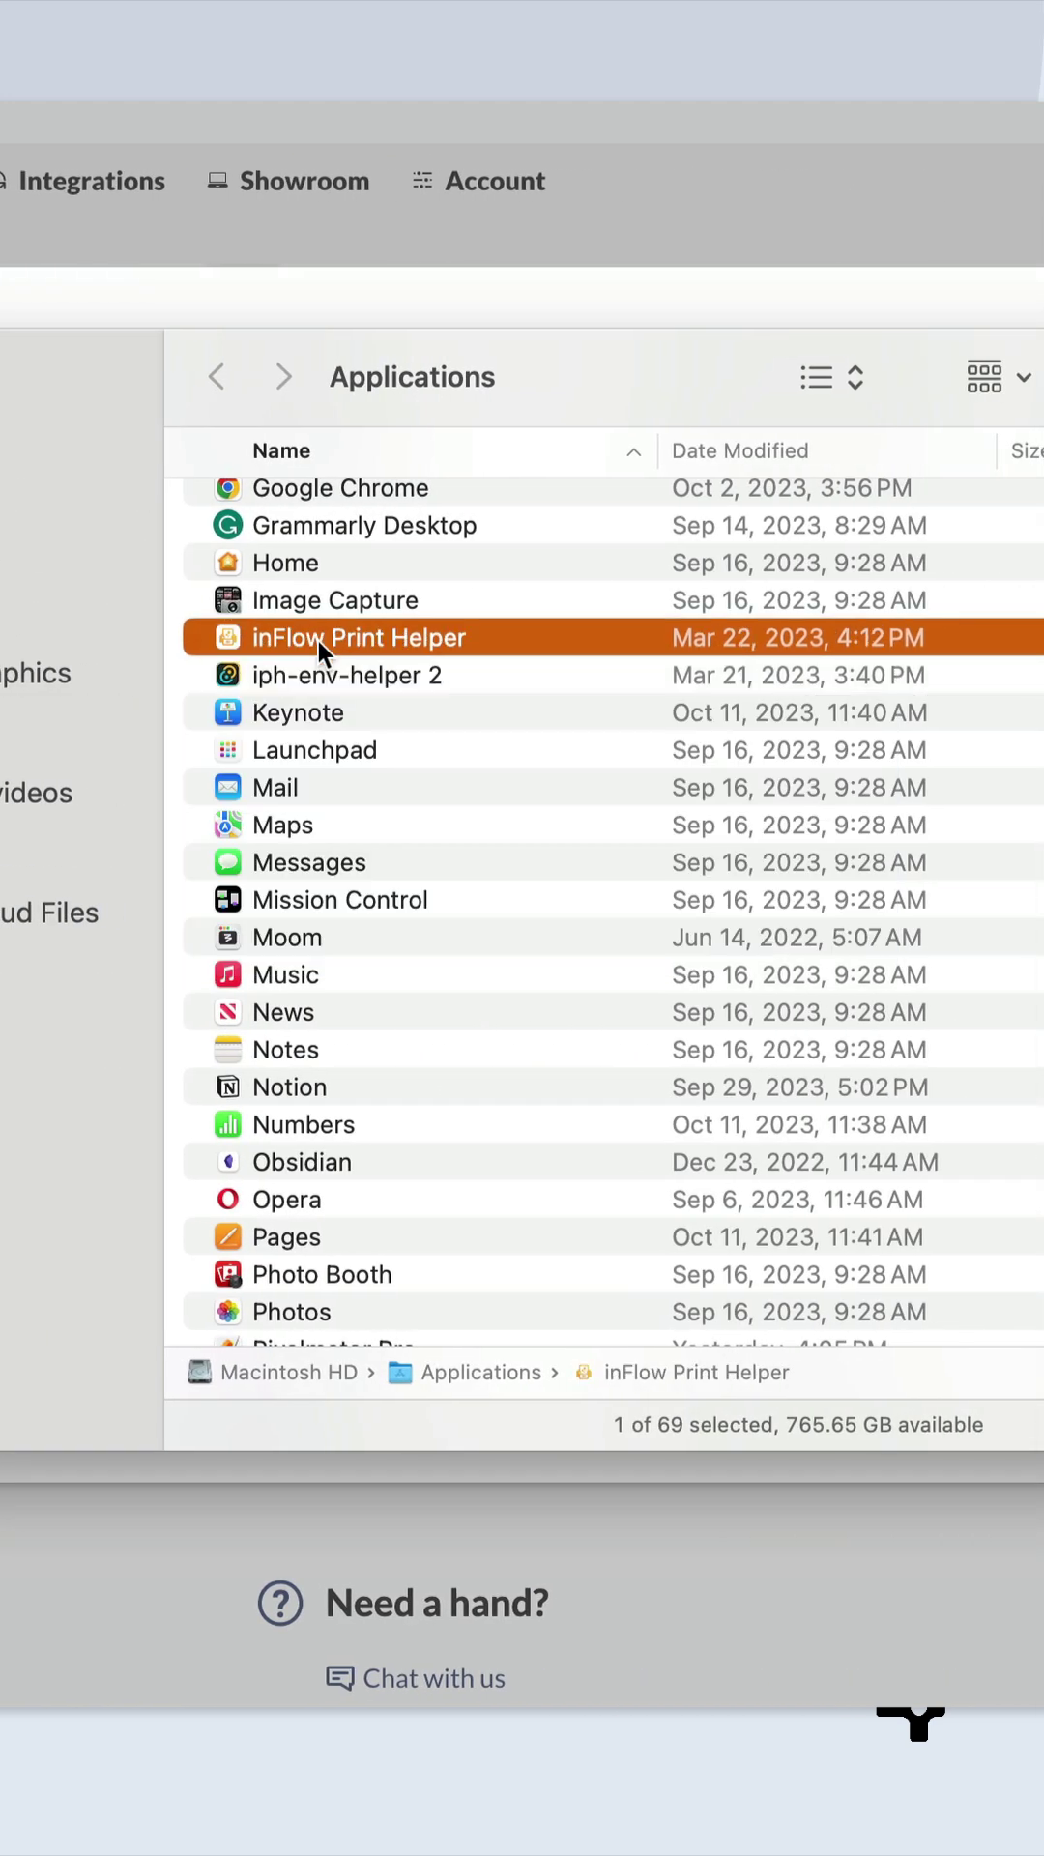
double_click(318, 640)
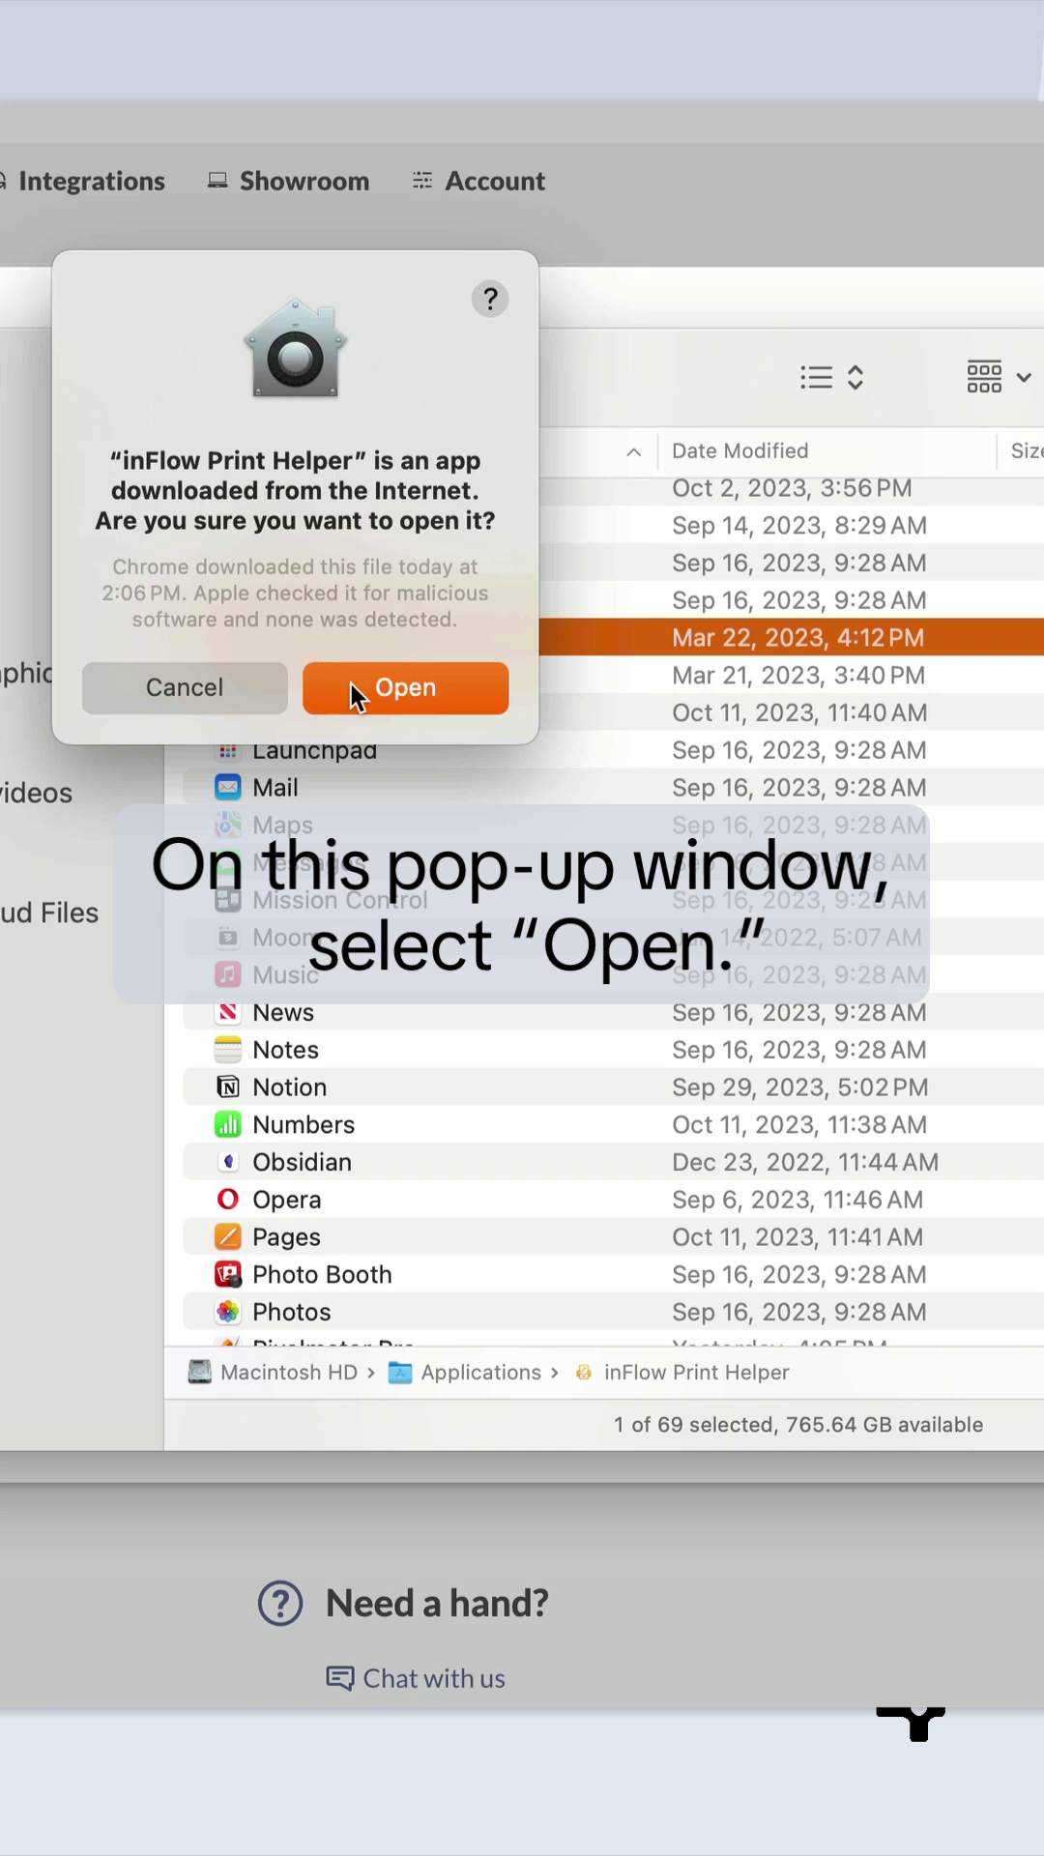
left_click(356, 687)
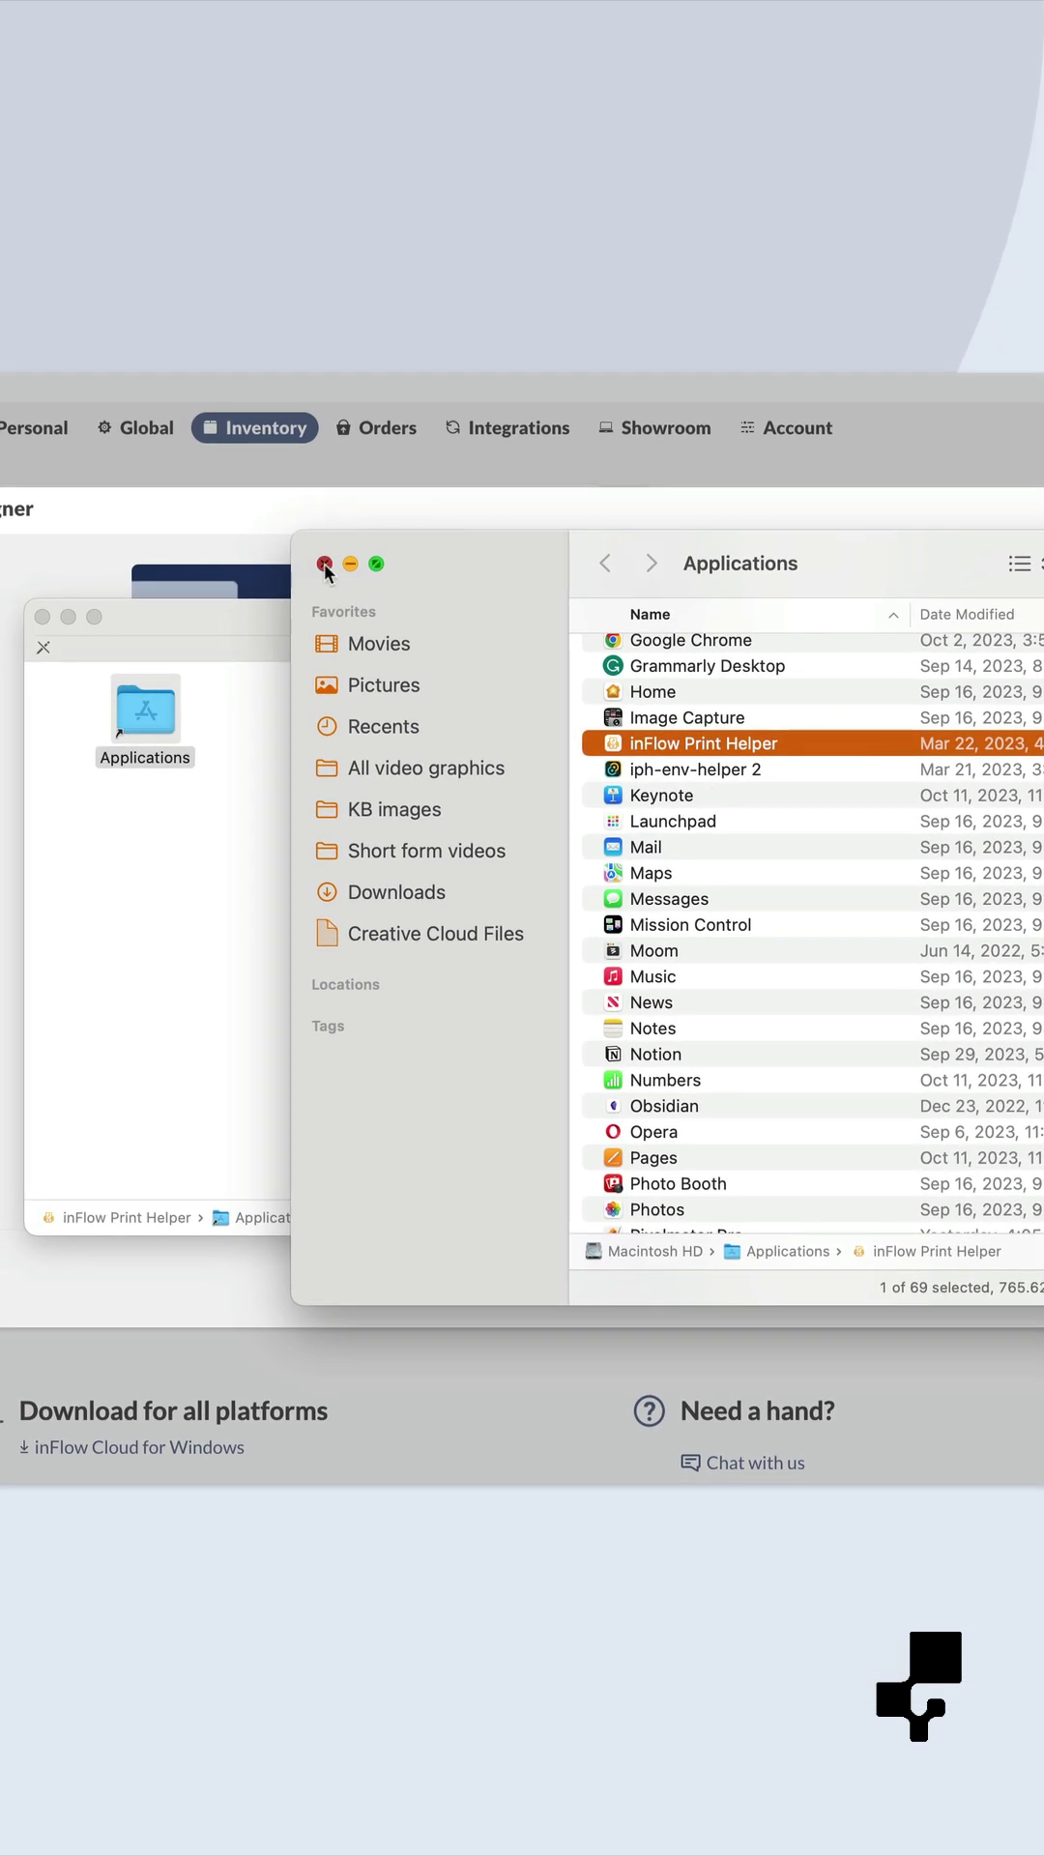
left_click(329, 585)
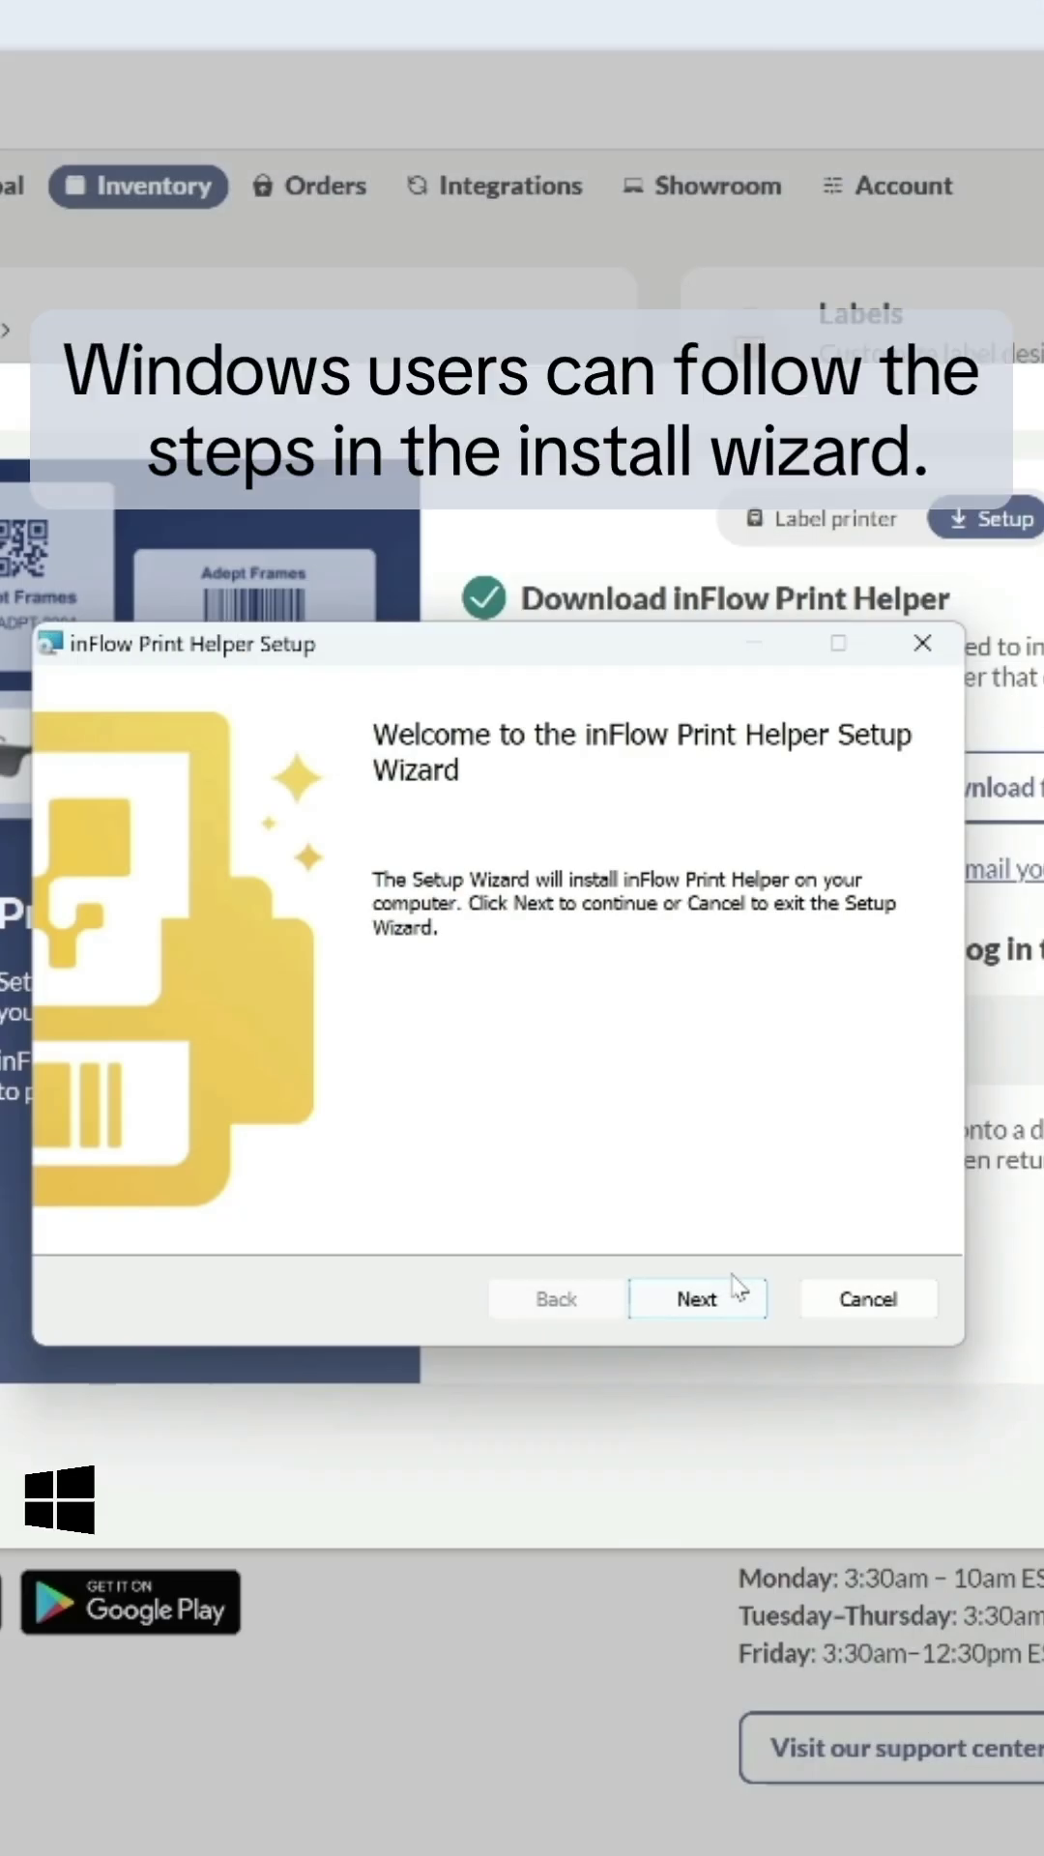
Step: Log the Print Helper in to inFlow from its menu bar icon
left_click(698, 1298)
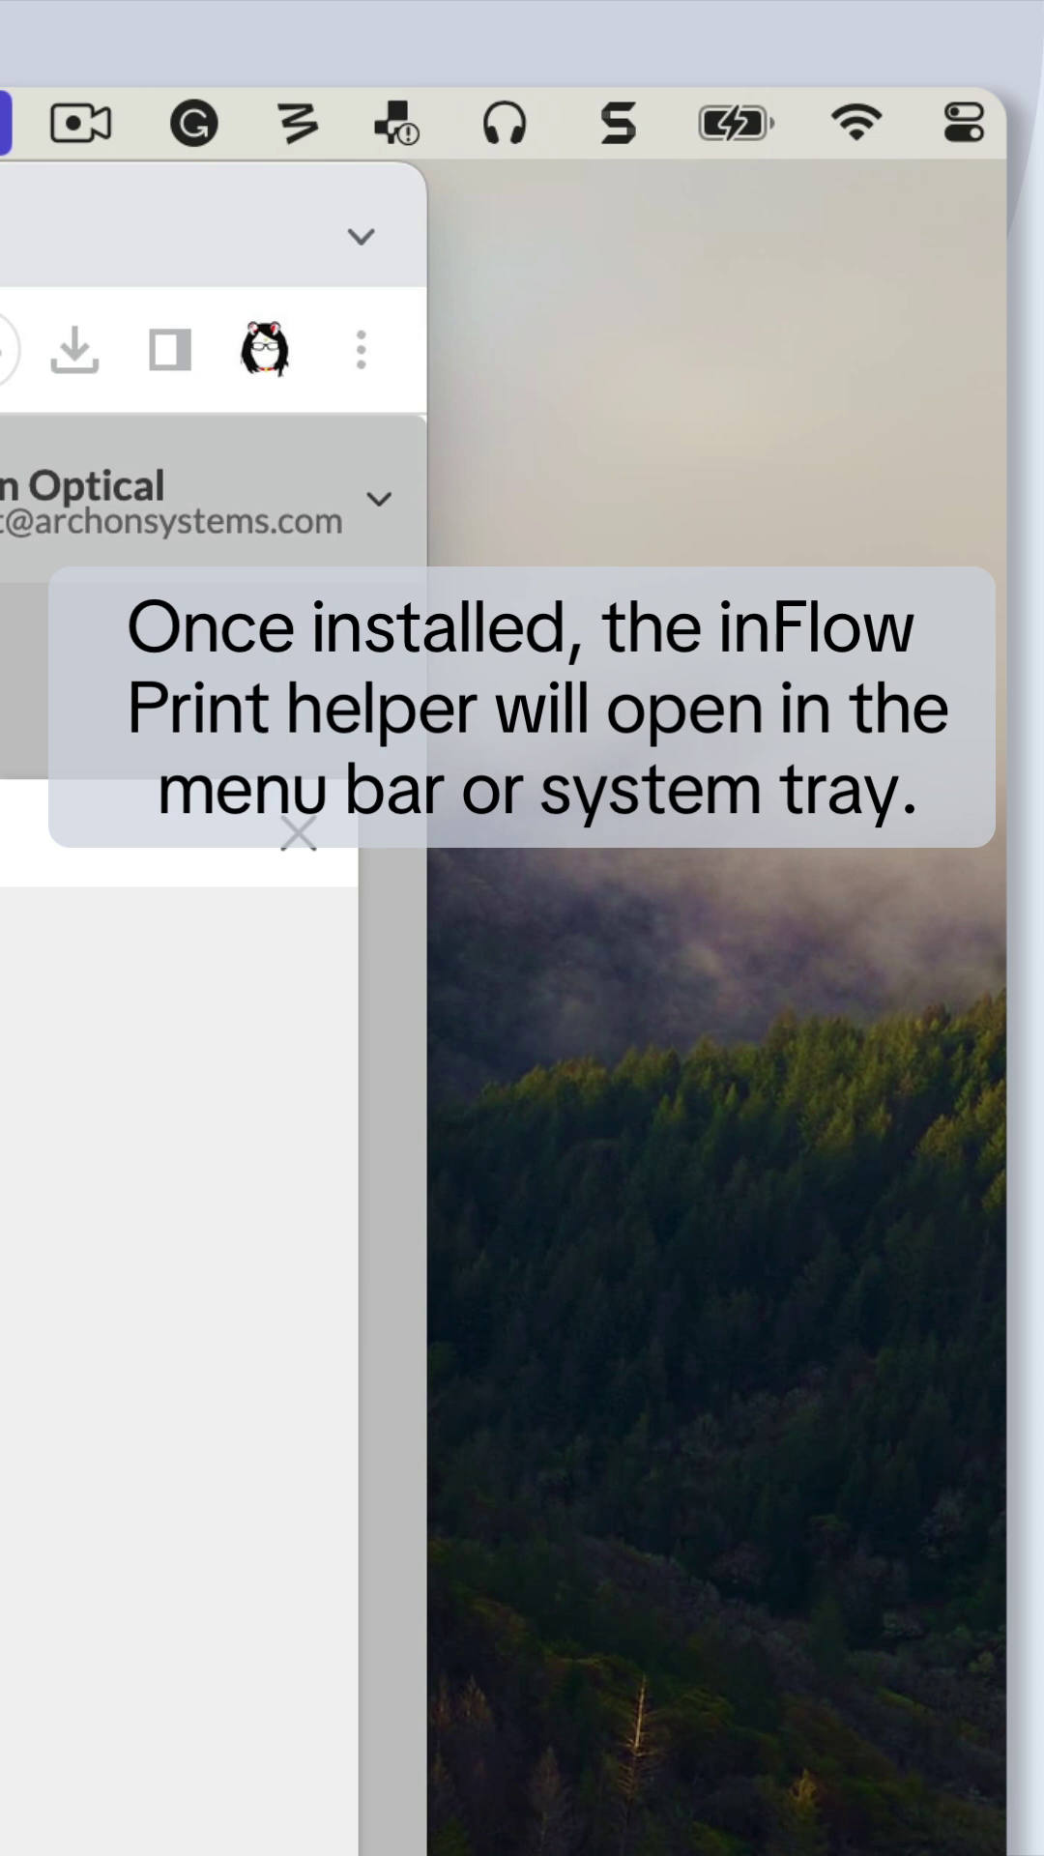
right_click(392, 124)
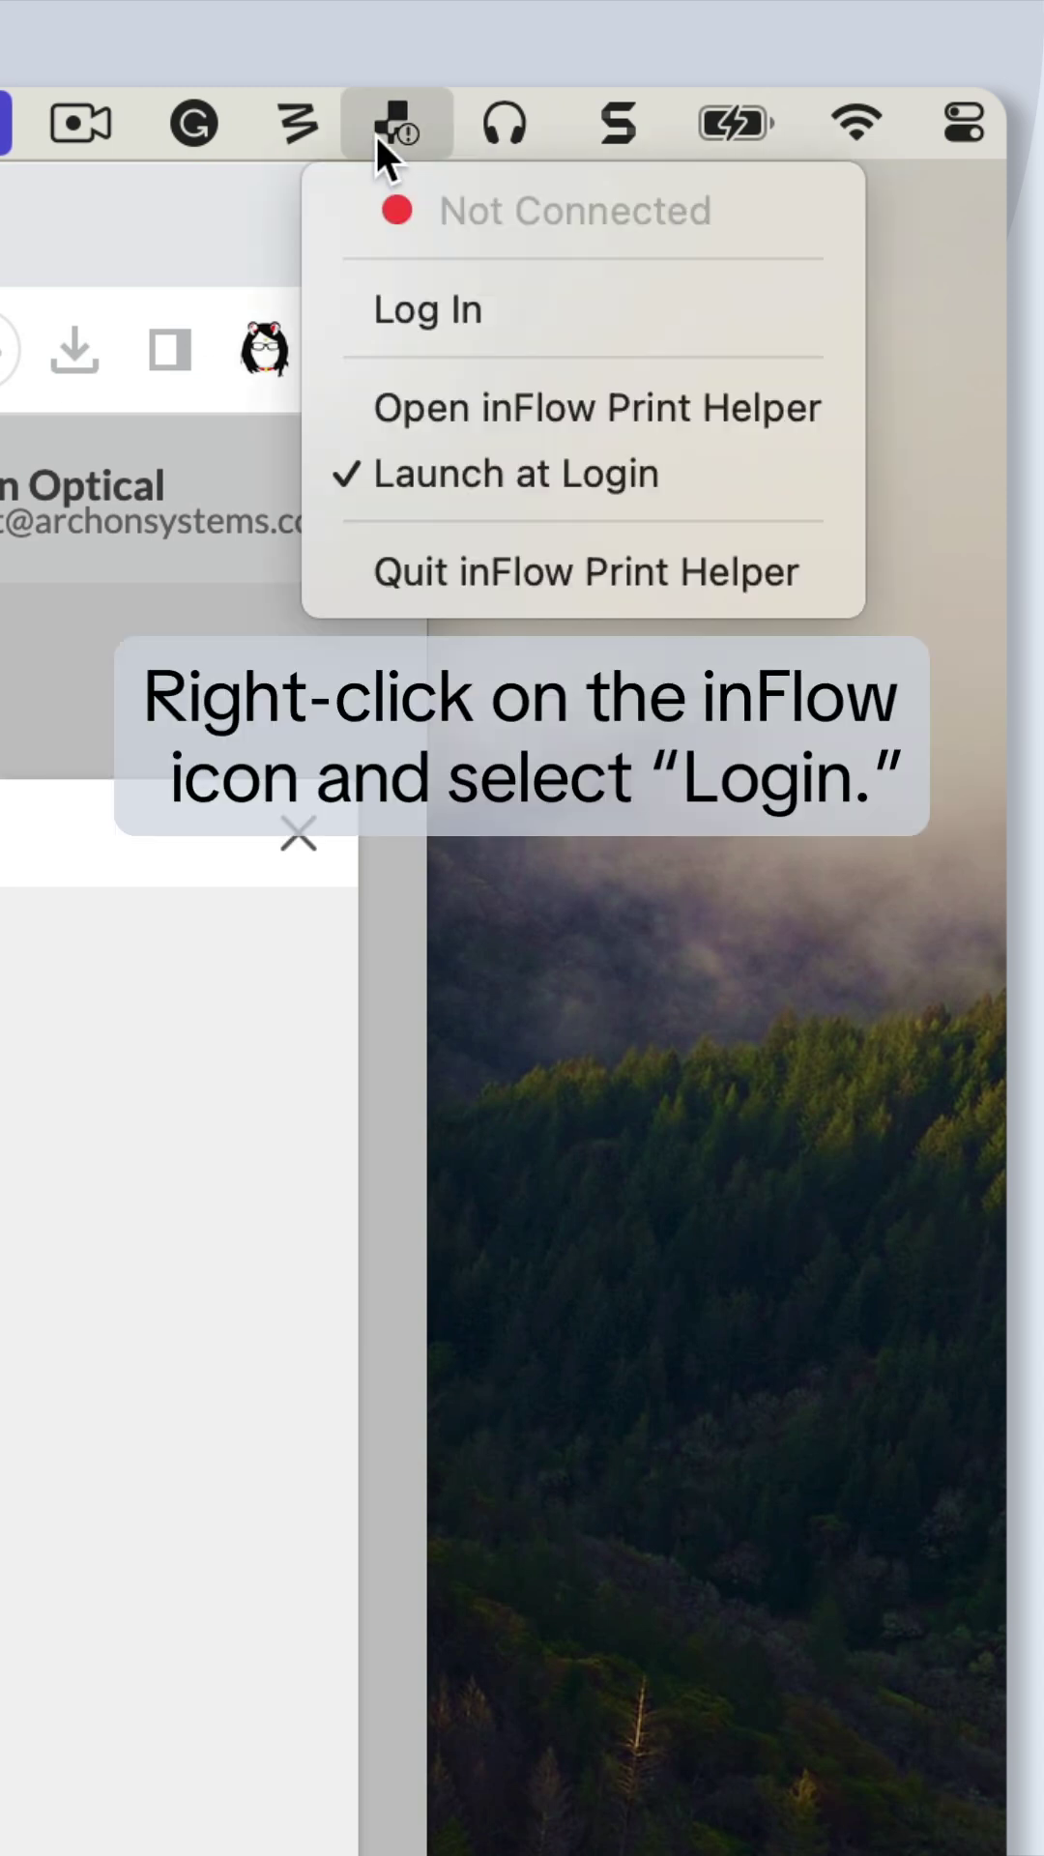
left_click(373, 317)
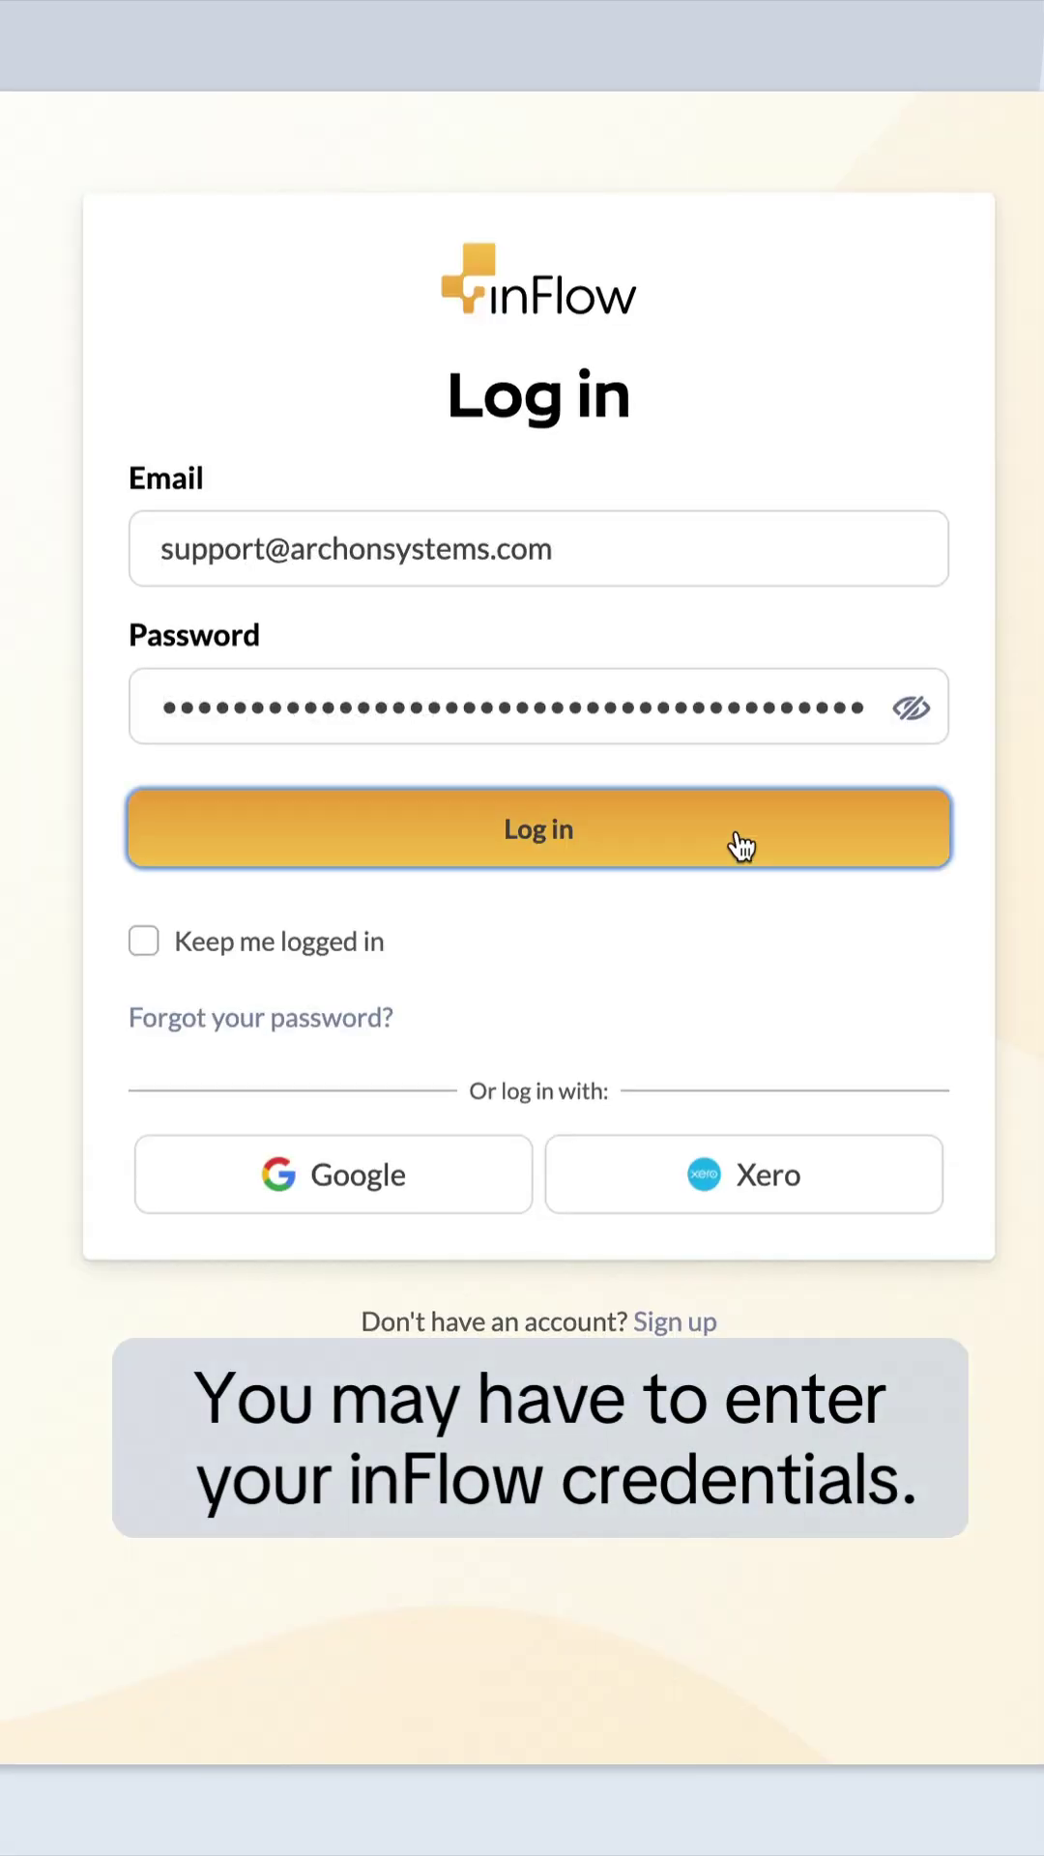
left_click(742, 844)
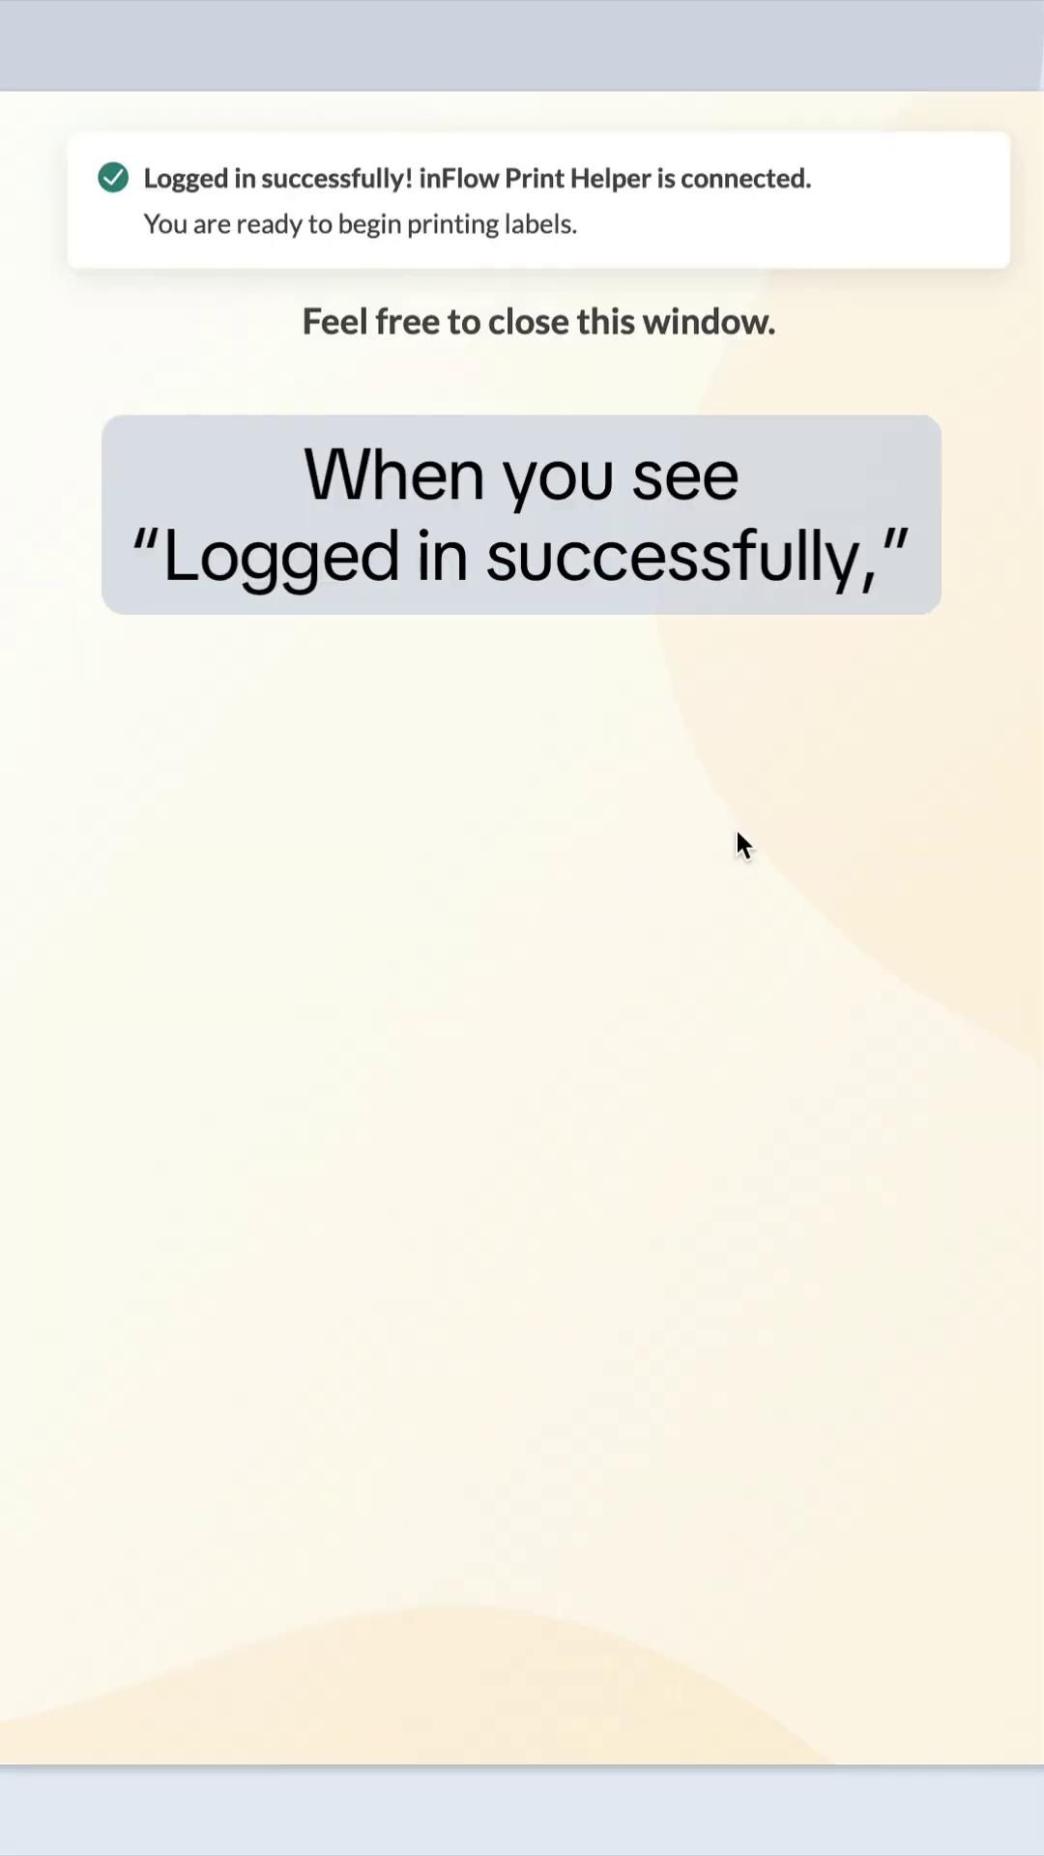